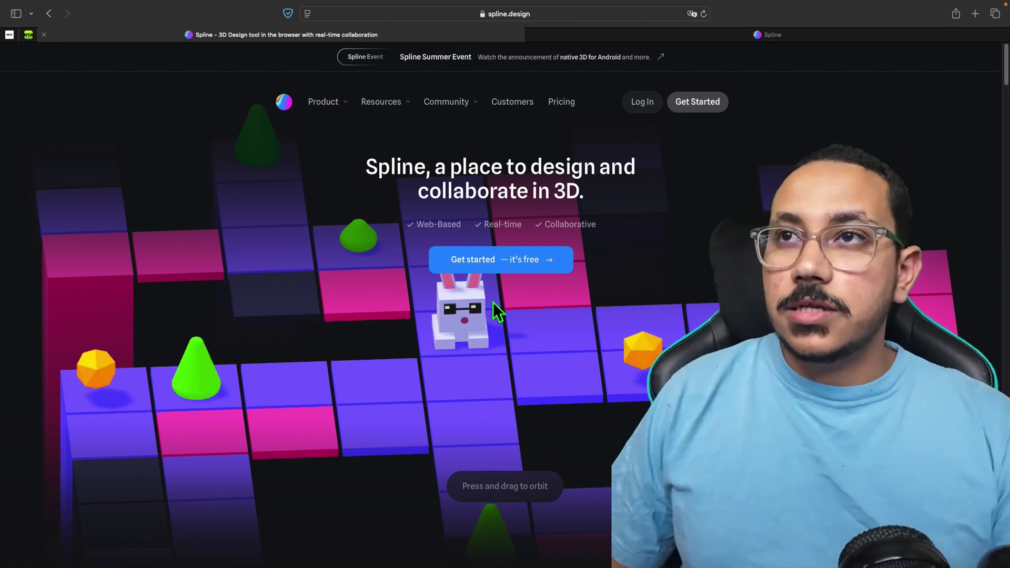
mouse_move(495, 32)
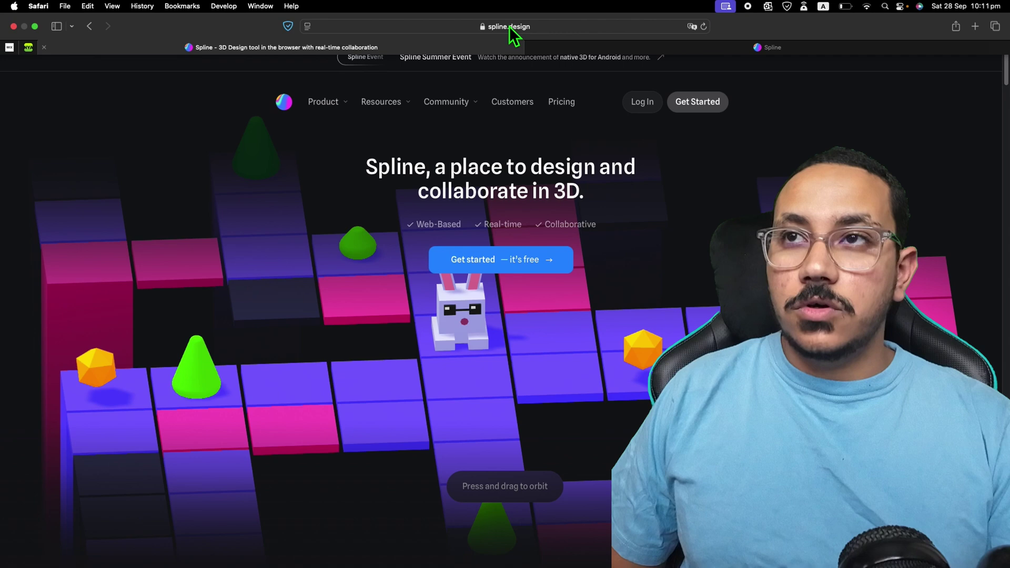
left_click(509, 27)
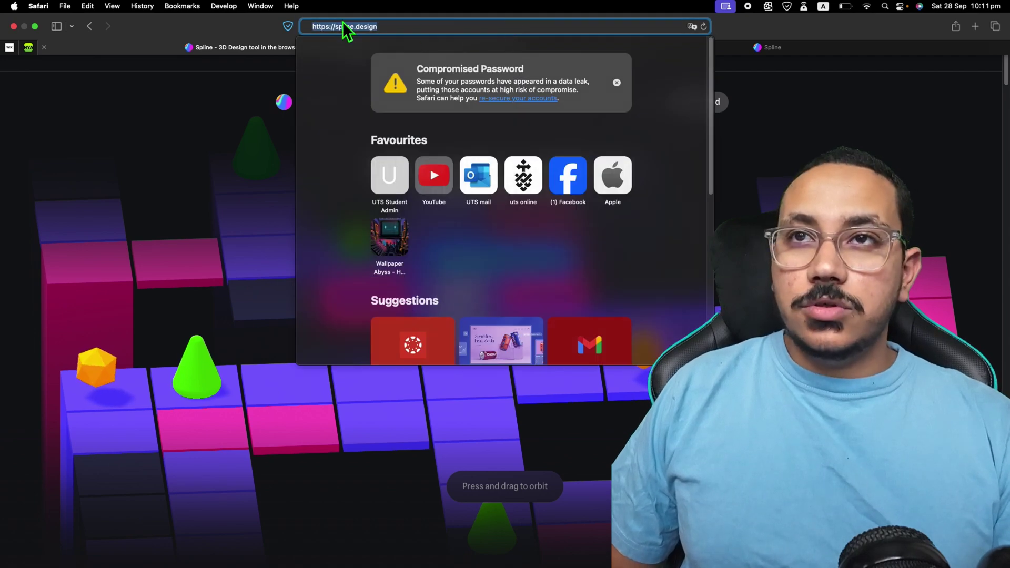
left_click(893, 93)
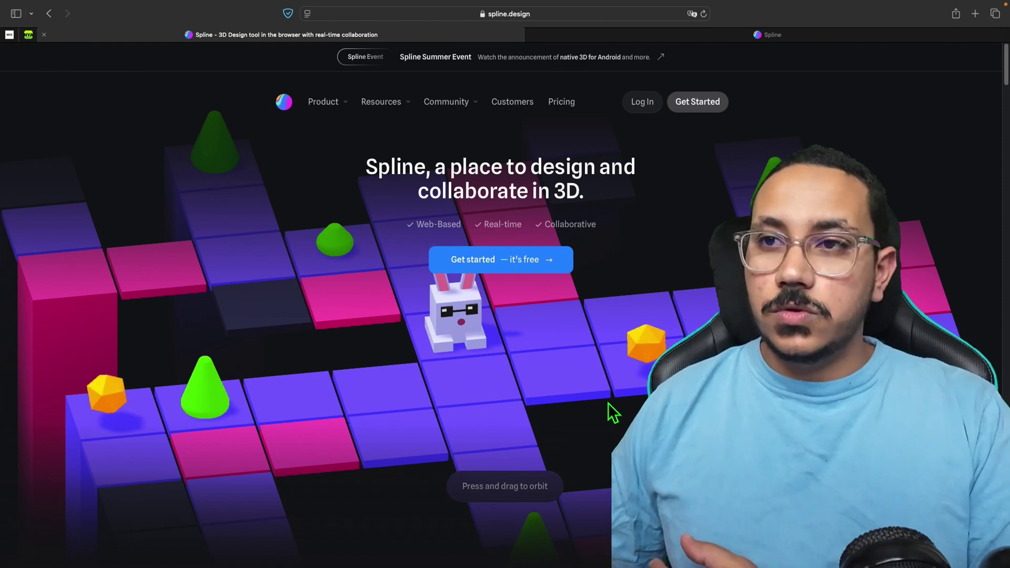
Orbit the interactive 3D rabbit scene at the start of the Spline homepage to view it from several angles.
scroll(611, 404, "down", 1)
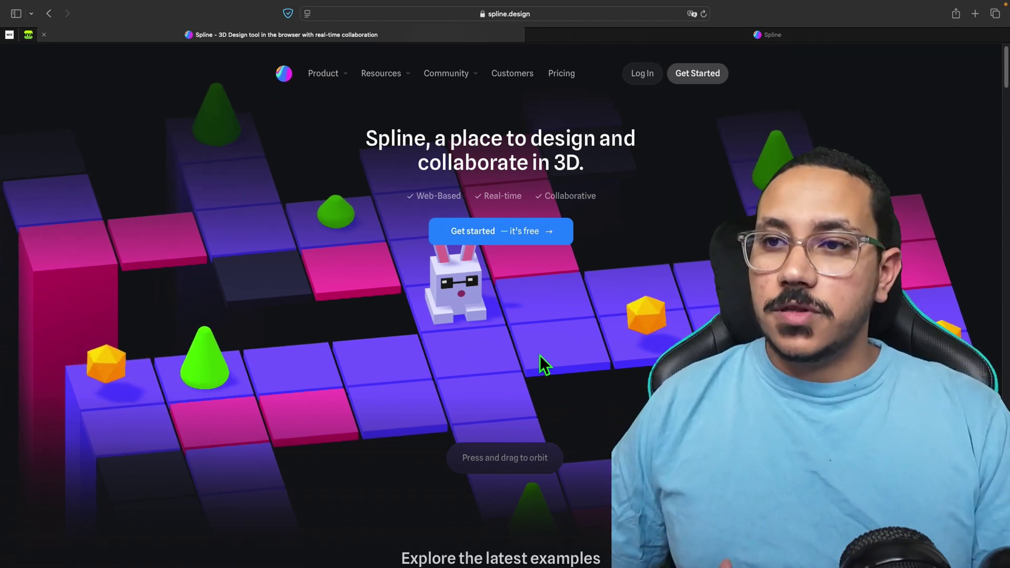
left_click_drag(542, 357, 494, 305)
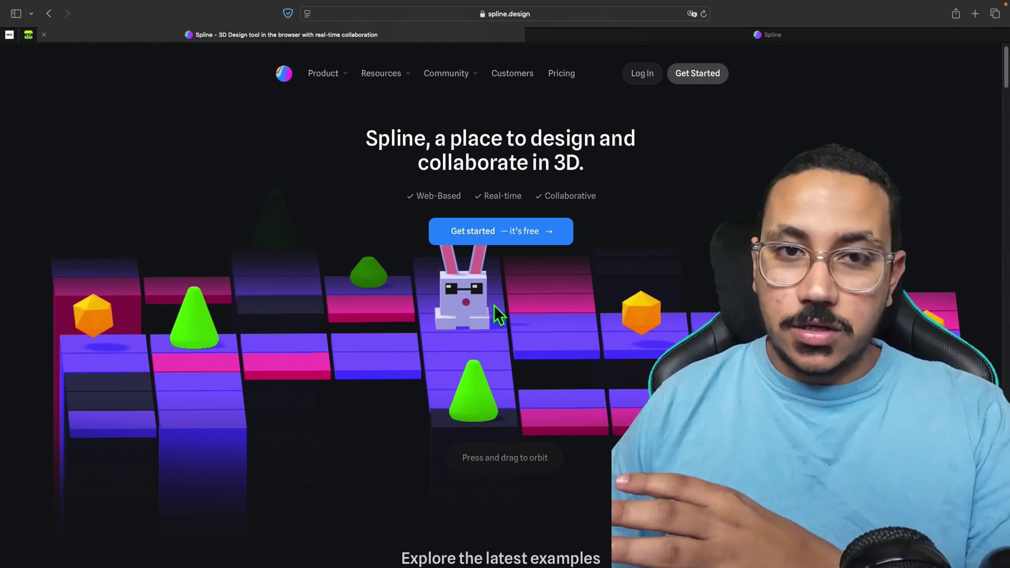
left_click_drag(494, 305, 411, 347)
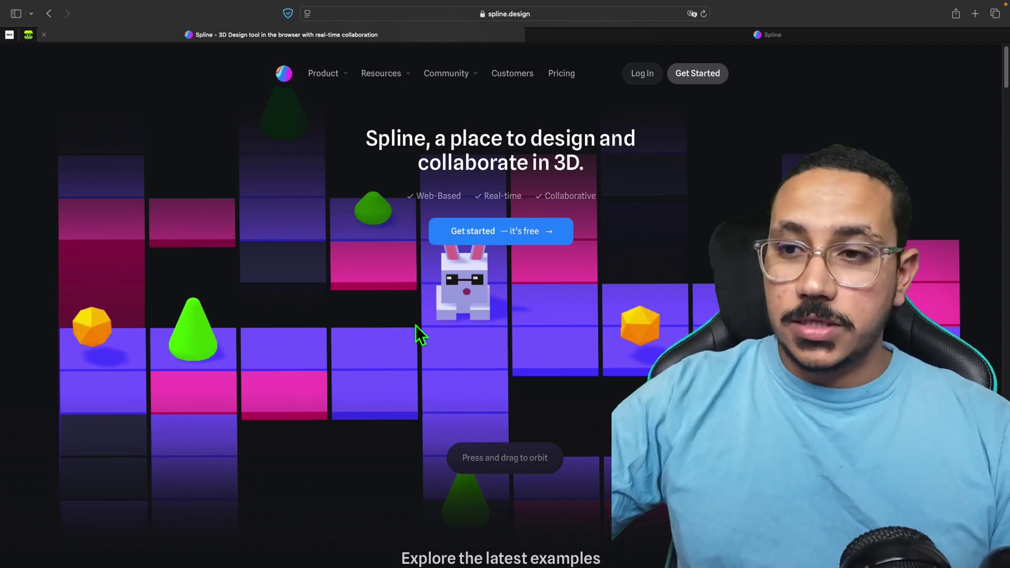
left_click_drag(500, 370, 436, 320)
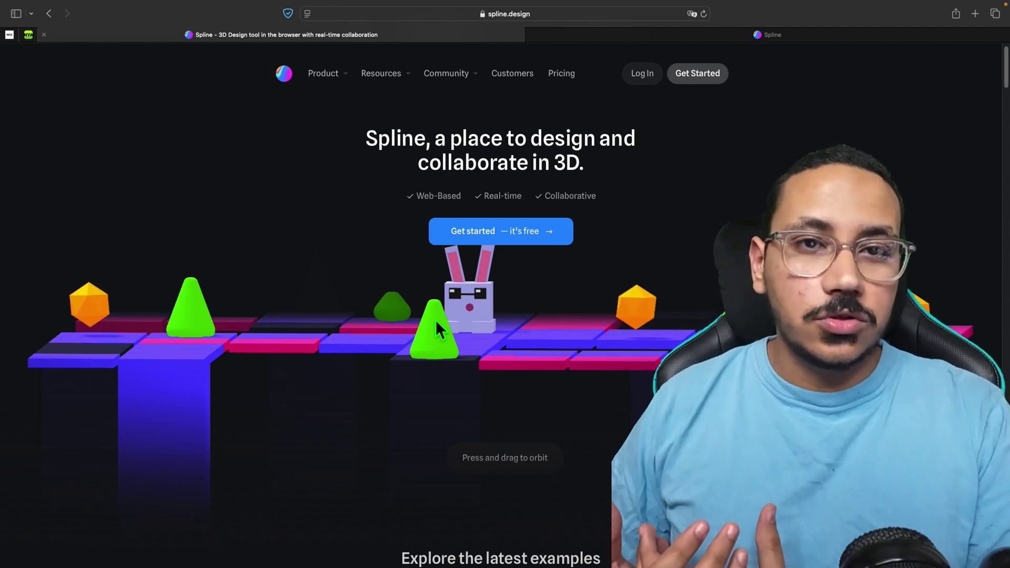
Look through the homepage's latest examples, the companies using Spline, the creativity tools and the additional features.
scroll(436, 320, "down", 2)
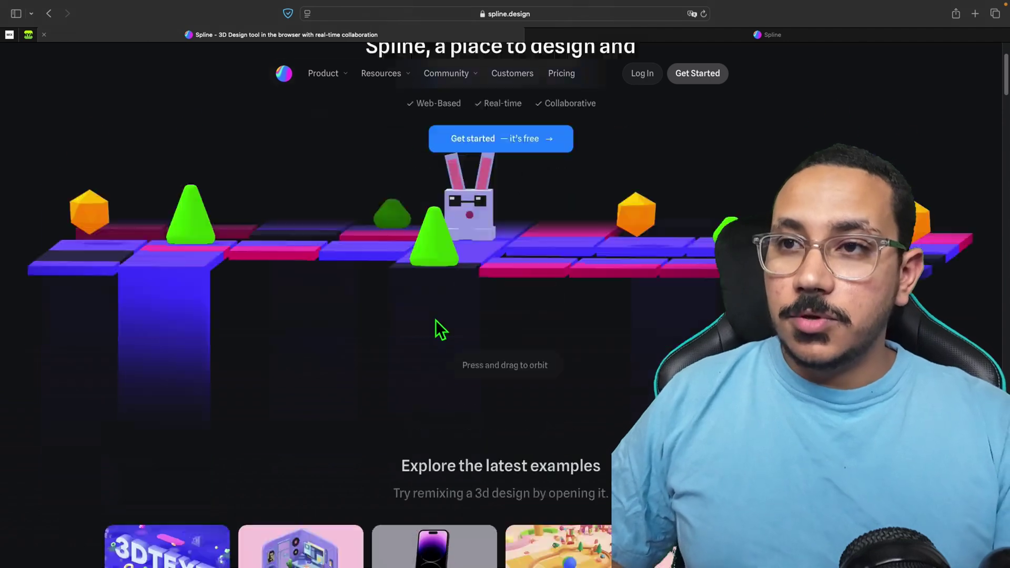
scroll(436, 320, "down", 5)
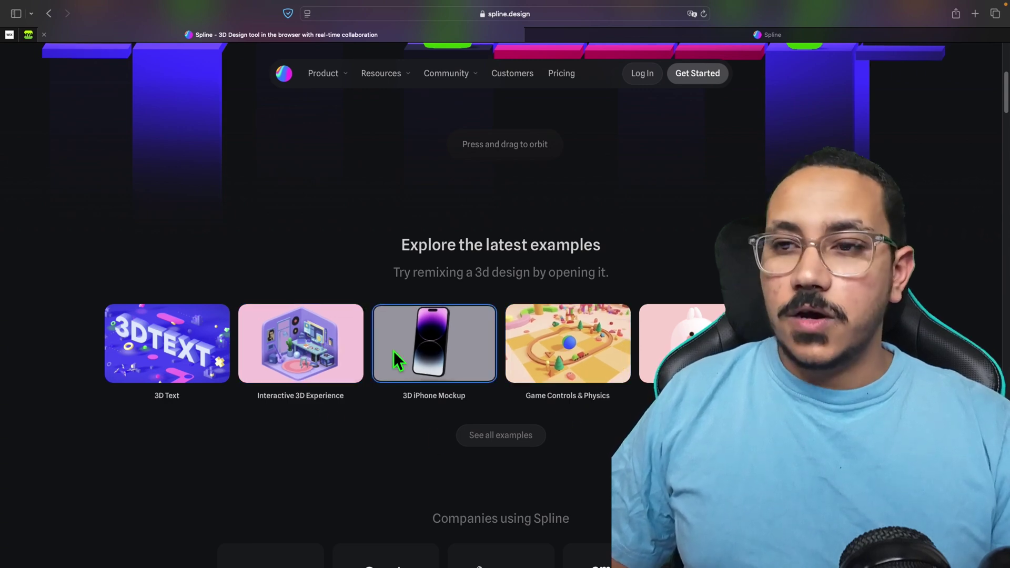
scroll(393, 351, "down", 10)
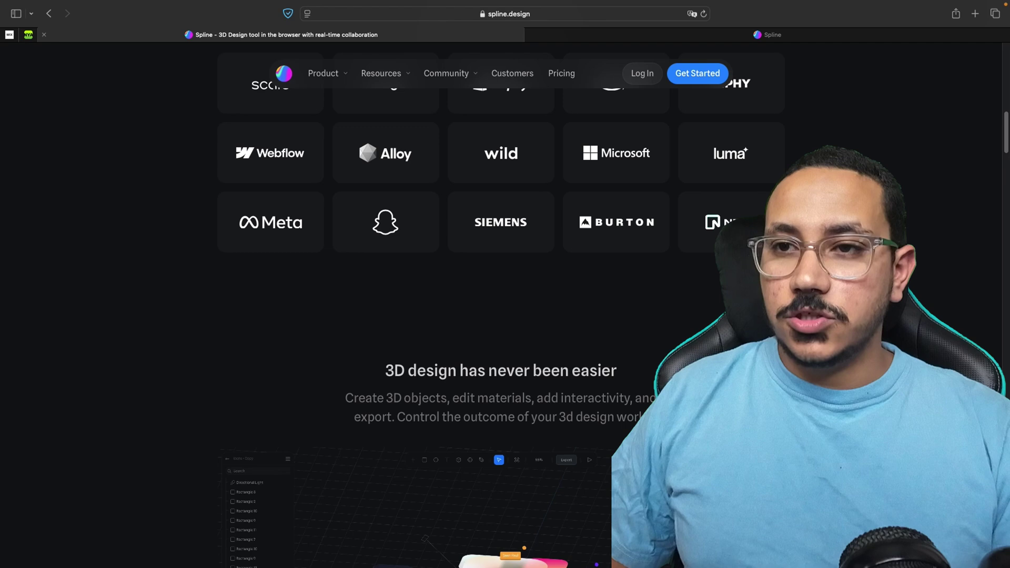
scroll(394, 351, "down", 5)
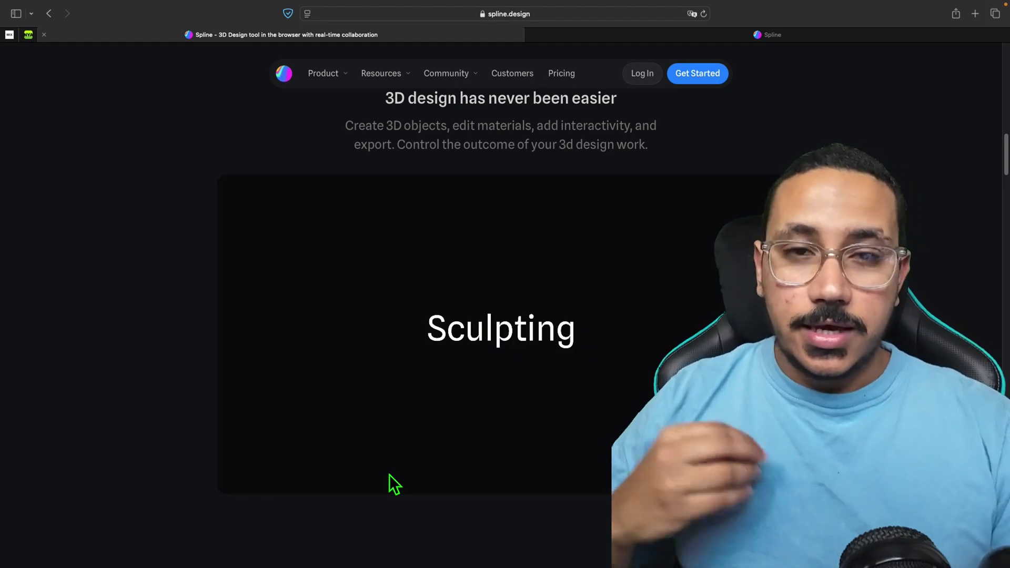
scroll(395, 484, "down", 5)
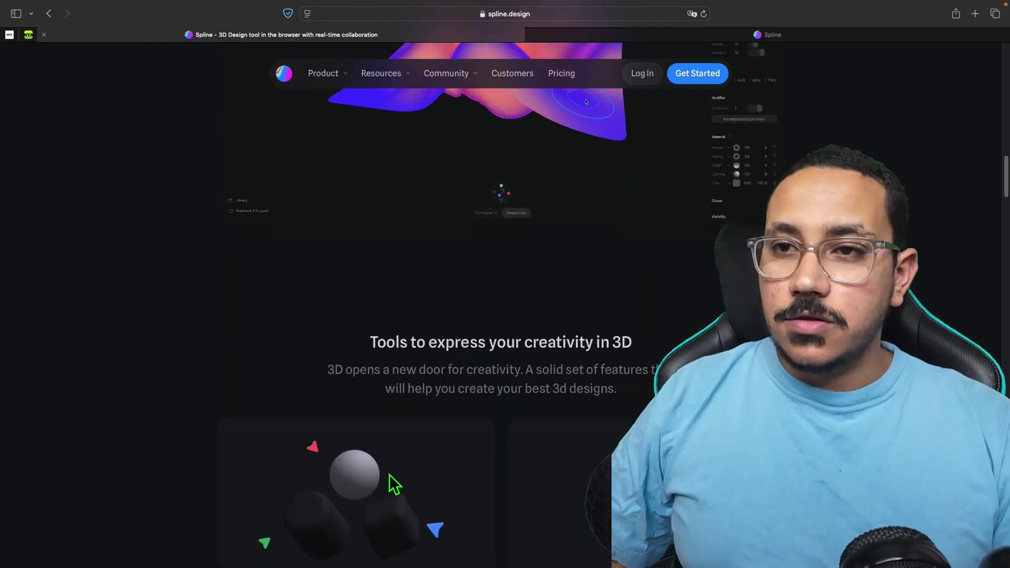
scroll(394, 484, "down", 4)
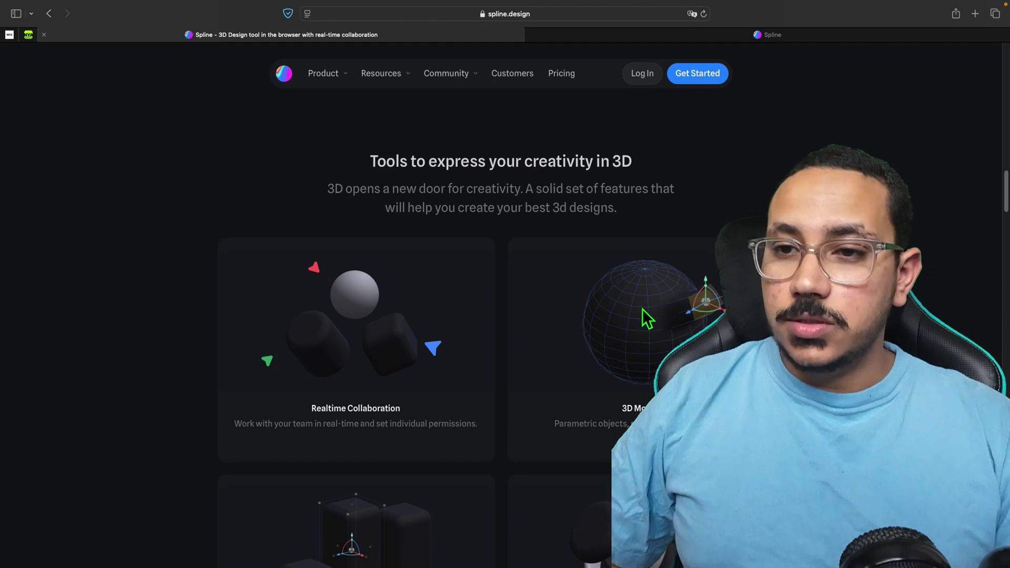
scroll(643, 310, "down", 5)
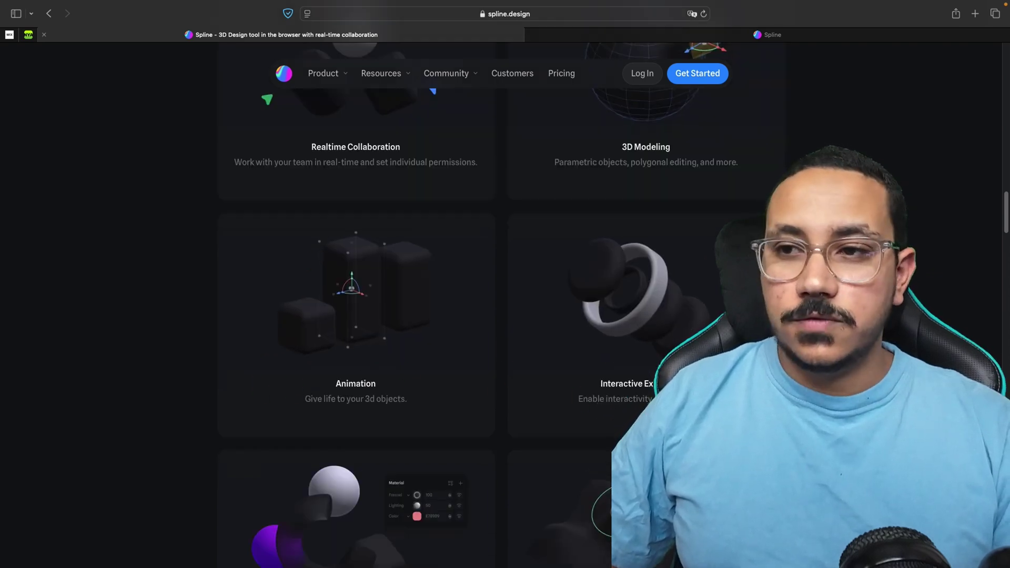
scroll(355, 316, "down", 5)
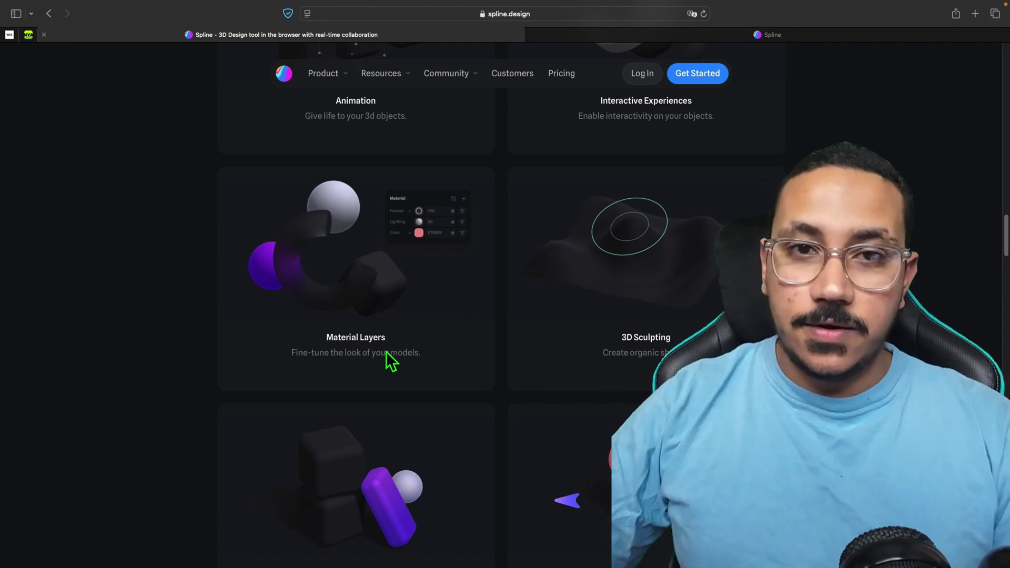
scroll(386, 352, "down", 5)
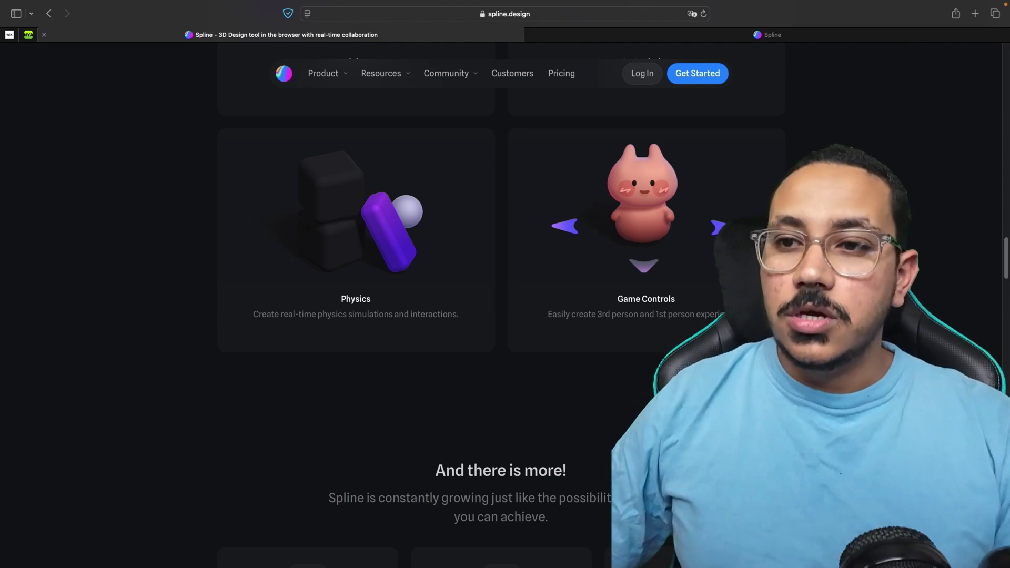
scroll(500, 305, "down", 6)
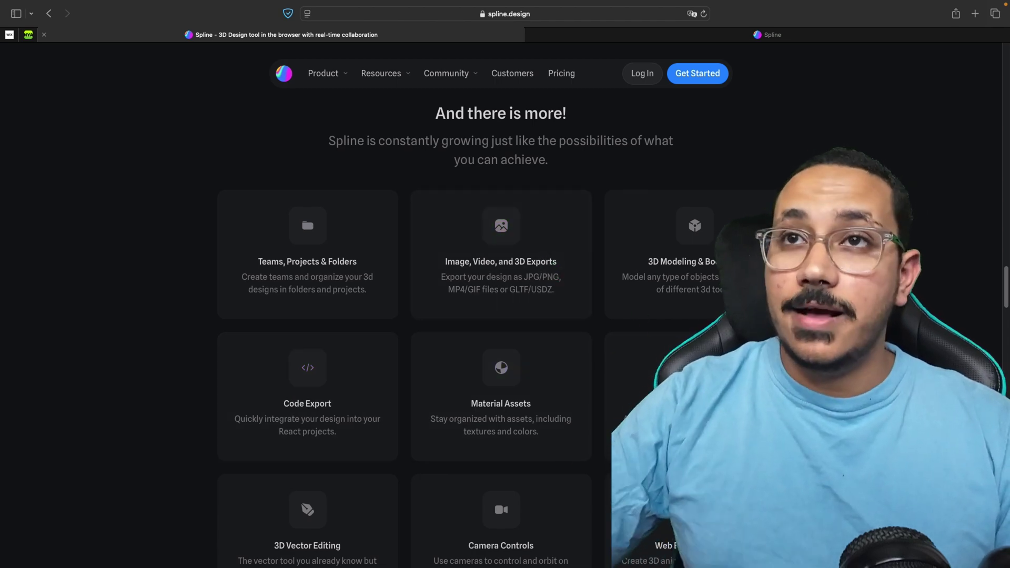
scroll(633, 314, "down", 14)
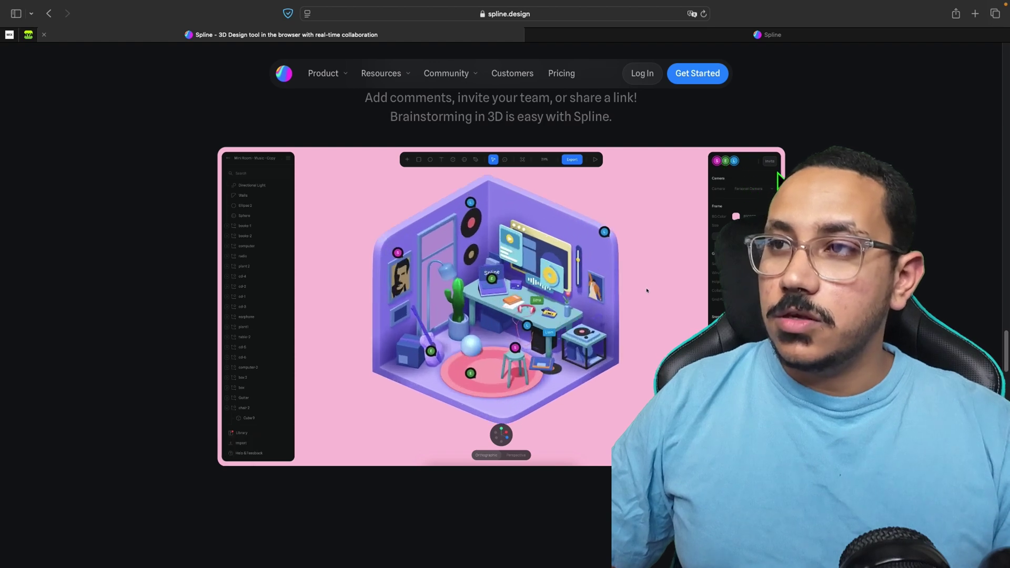
Examine the real-time collaboration preview up close, and view the pipeline integration and visionOS sections.
scroll(720, 158, "up", 5, "ctrl")
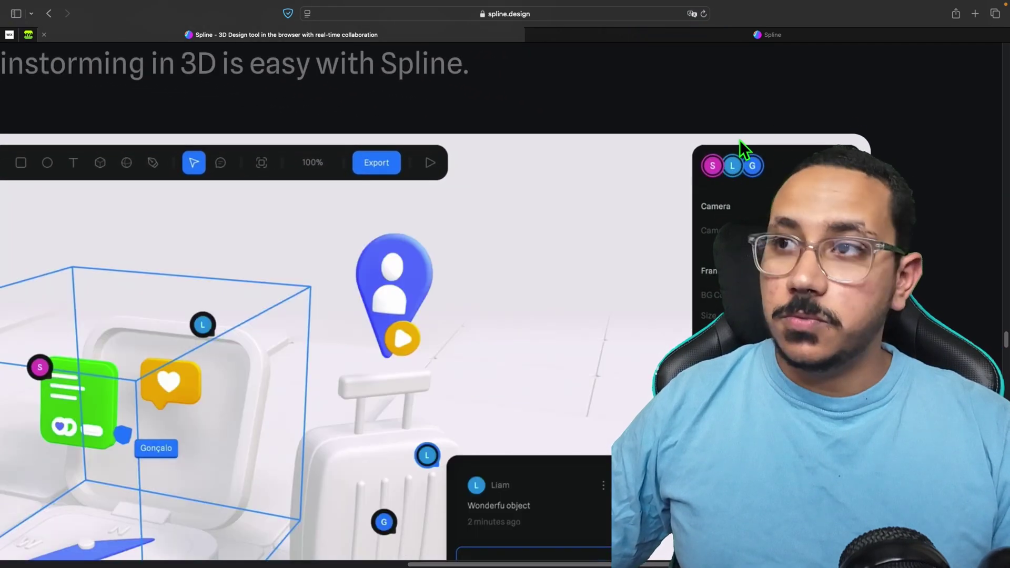
scroll(641, 363, "down", 5, "ctrl")
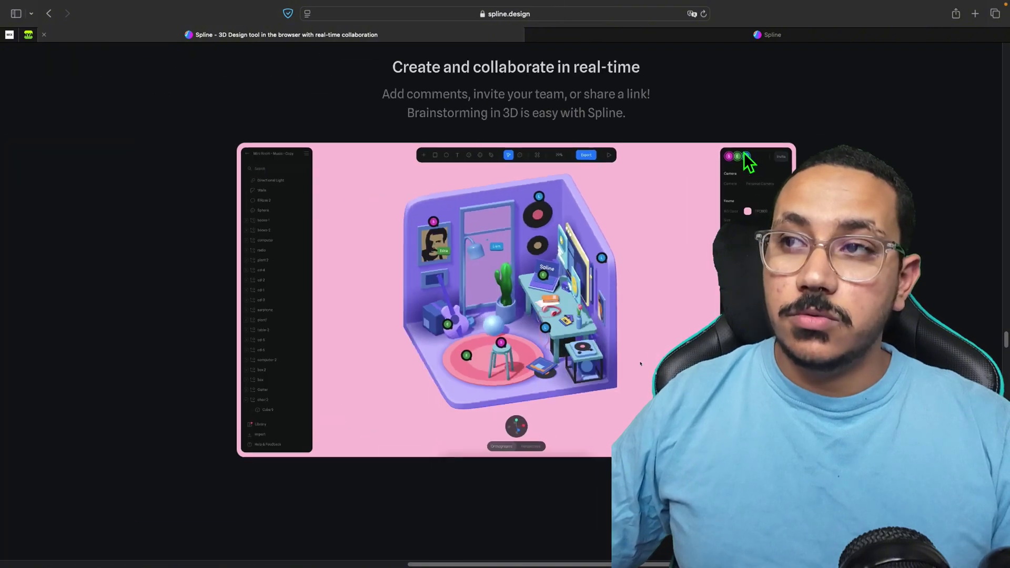
scroll(632, 342, "up", 1)
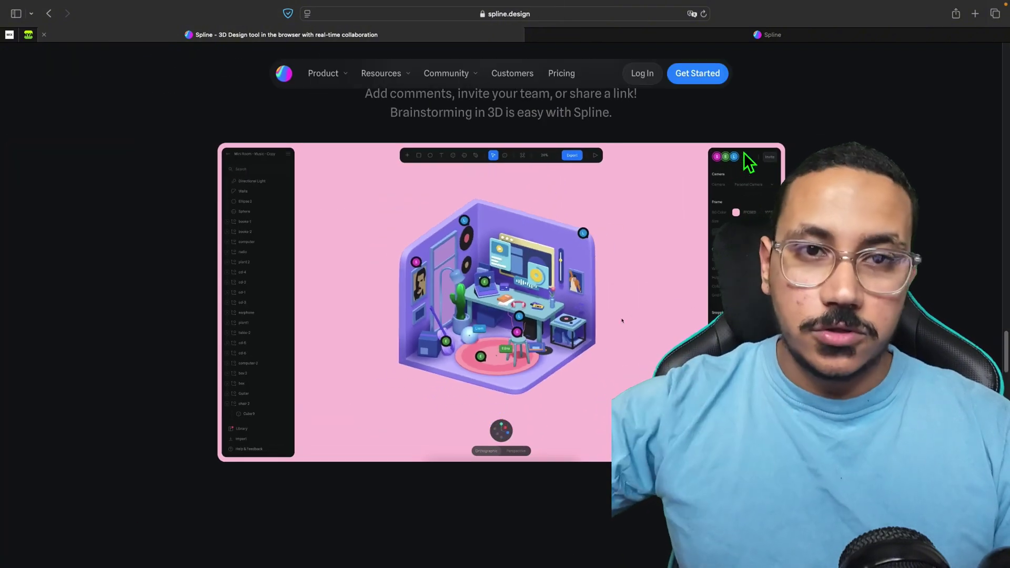
scroll(744, 153, "down", 5)
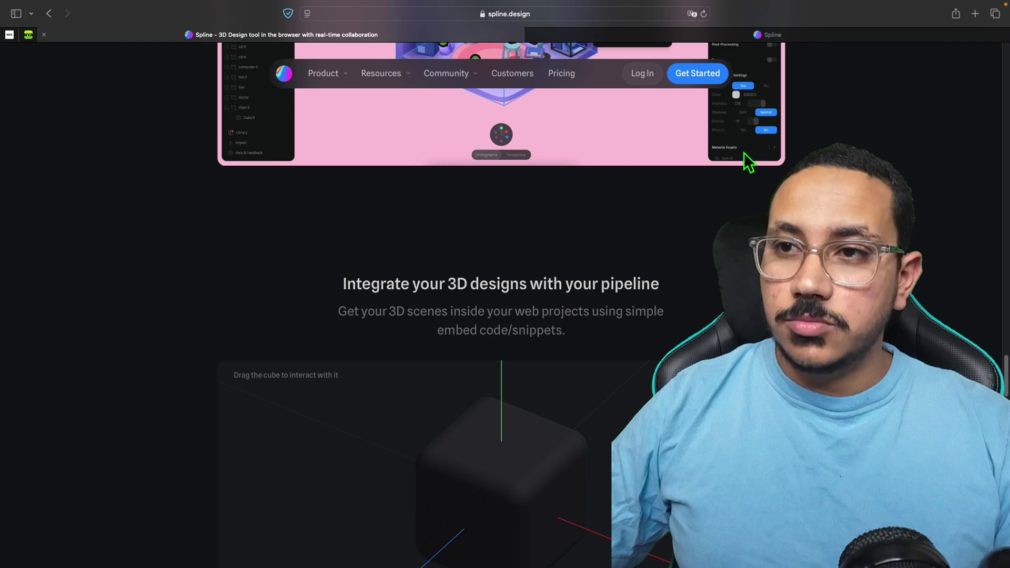
scroll(744, 153, "down", 4)
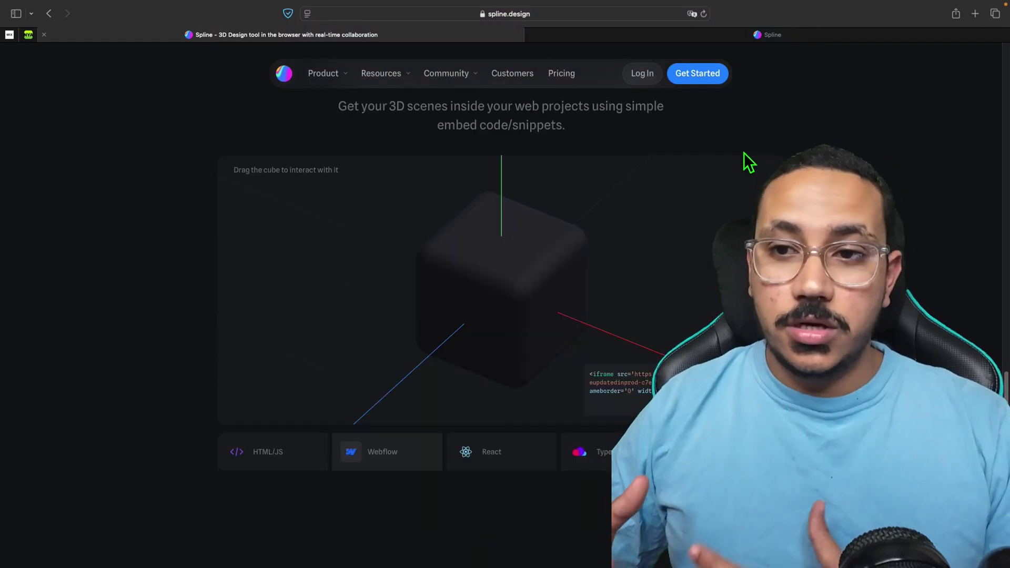
scroll(744, 152, "down", 10)
Open the scene URL from the integration section's iframe embed code in a new browser tab.
scroll(744, 153, "up", 5)
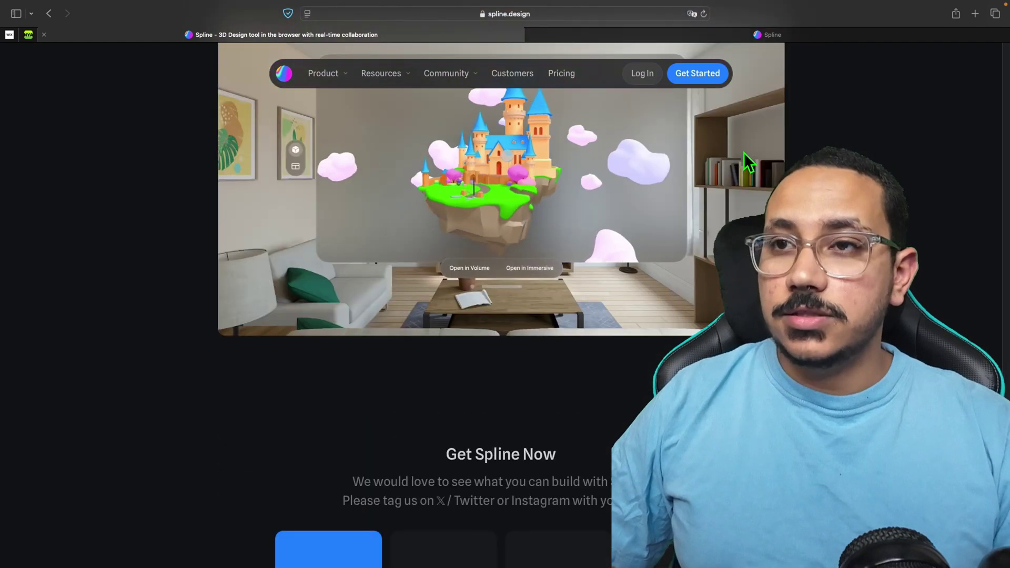
scroll(744, 153, "up", 3)
scroll(744, 153, "up", 5)
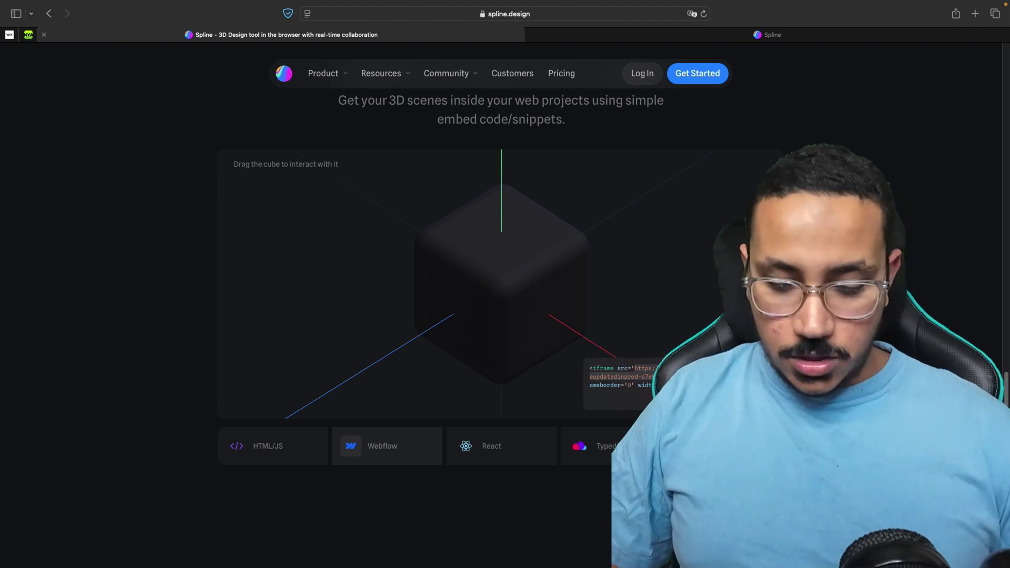
left_click(975, 14)
type("https://my.spline.design/cubeaxiswebsiteupdatedinprod-c7eb2ea95c5e22c50b14b5333ee86583/")
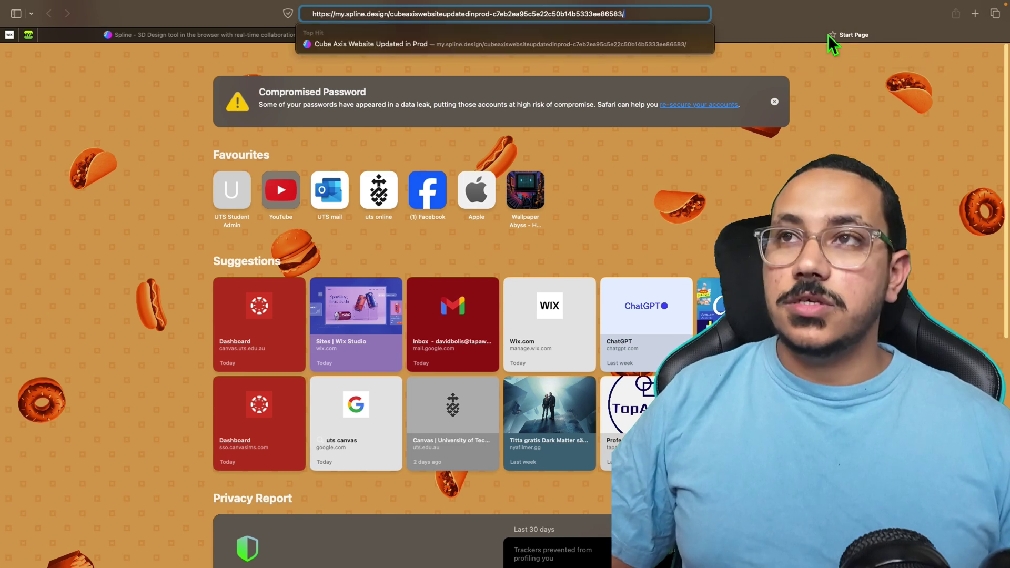
key("Return")
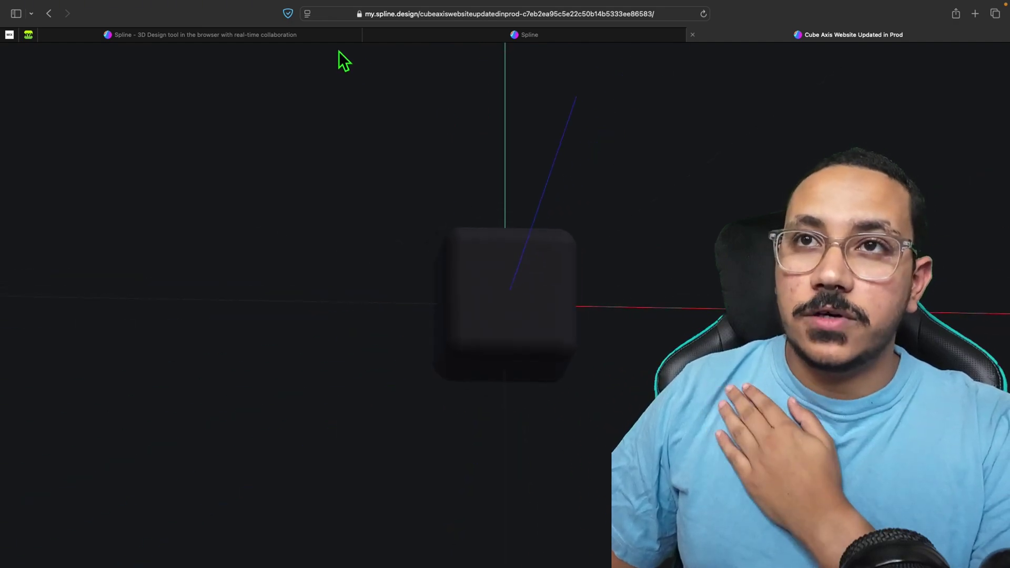
Return to the Spline homepage and review the visionOS section, download options and team testimonials, ending back at the latest examples.
left_click(320, 37)
scroll(501, 295, "down", 5)
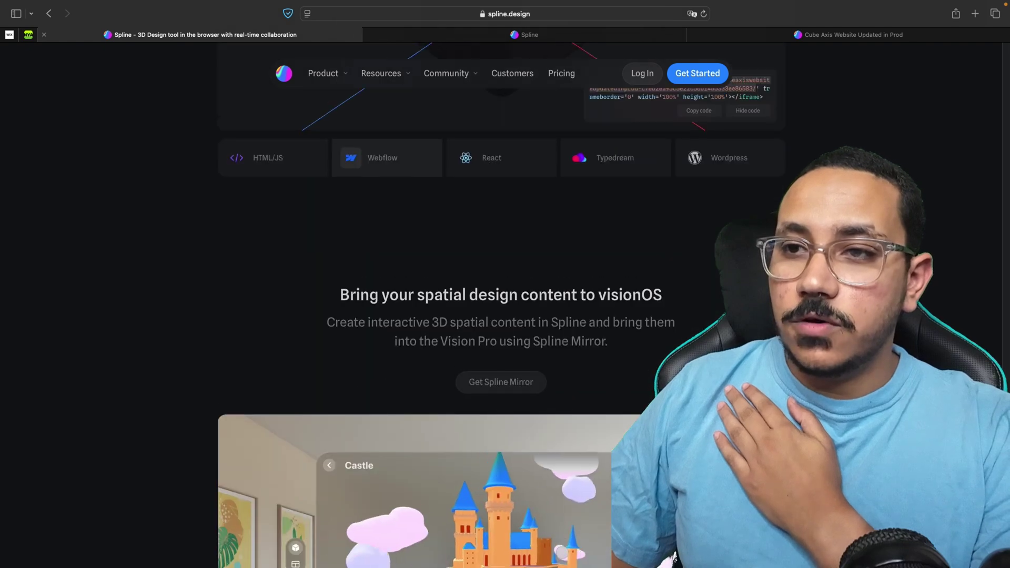
scroll(576, 502, "down", 5)
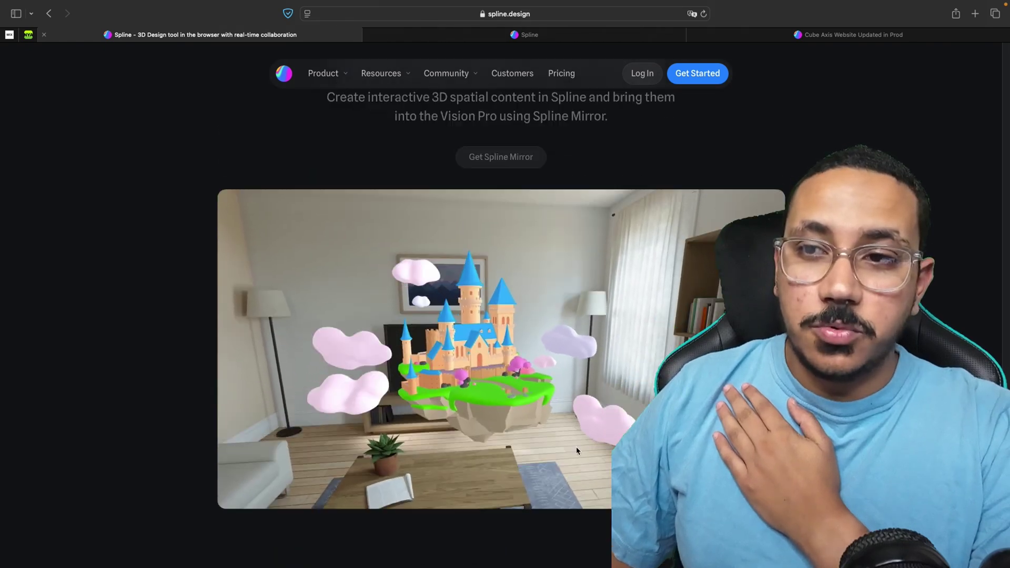
scroll(577, 450, "down", 1)
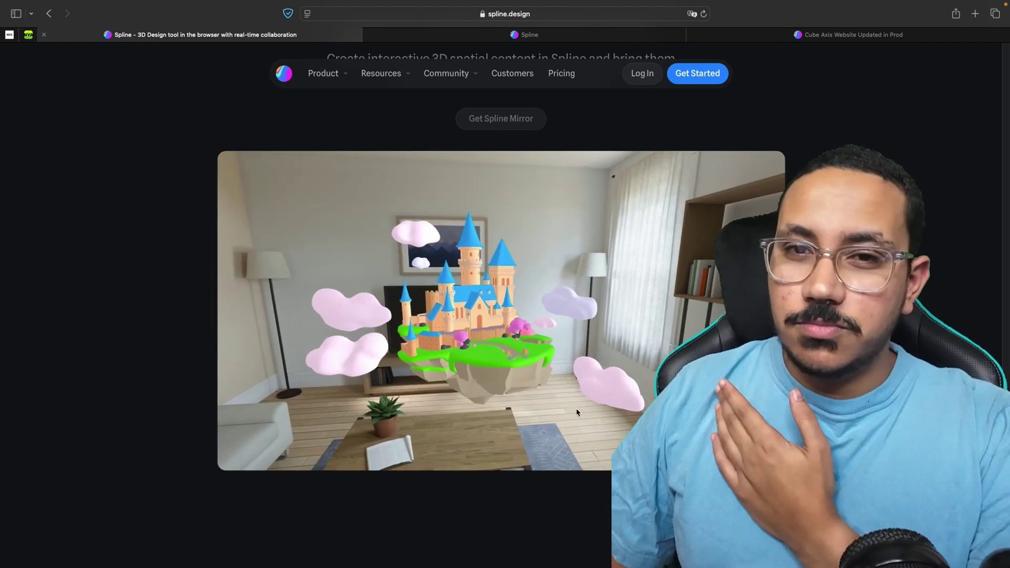
scroll(577, 409, "down", 7)
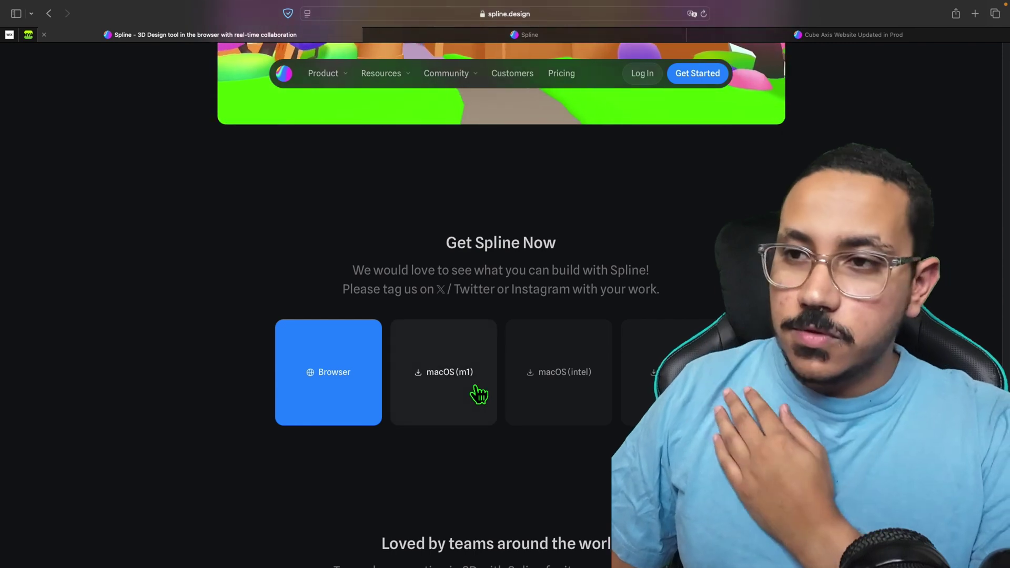
scroll(505, 316, "down", 15)
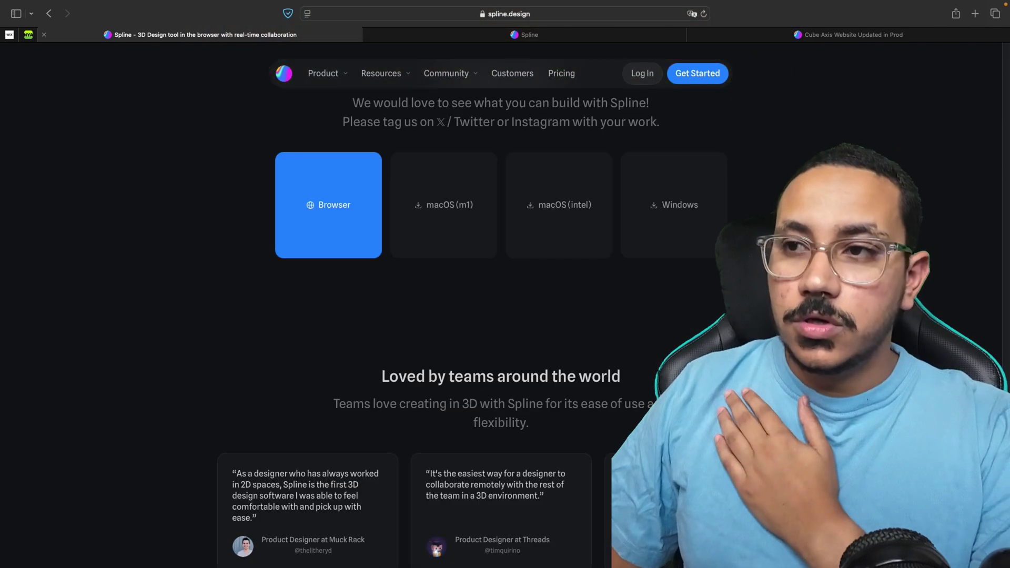
scroll(505, 316, "up", 20)
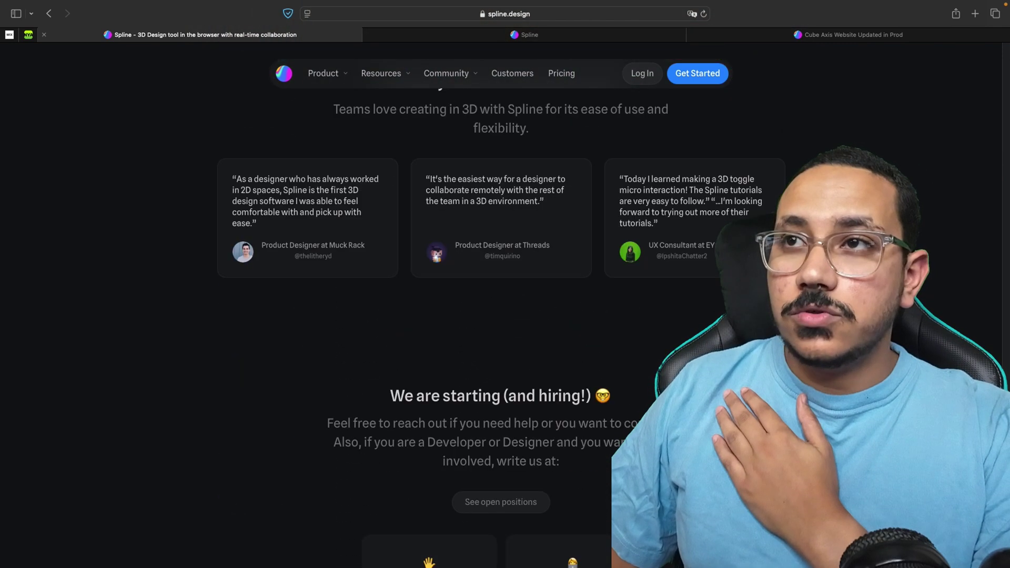
scroll(505, 316, "up", 20)
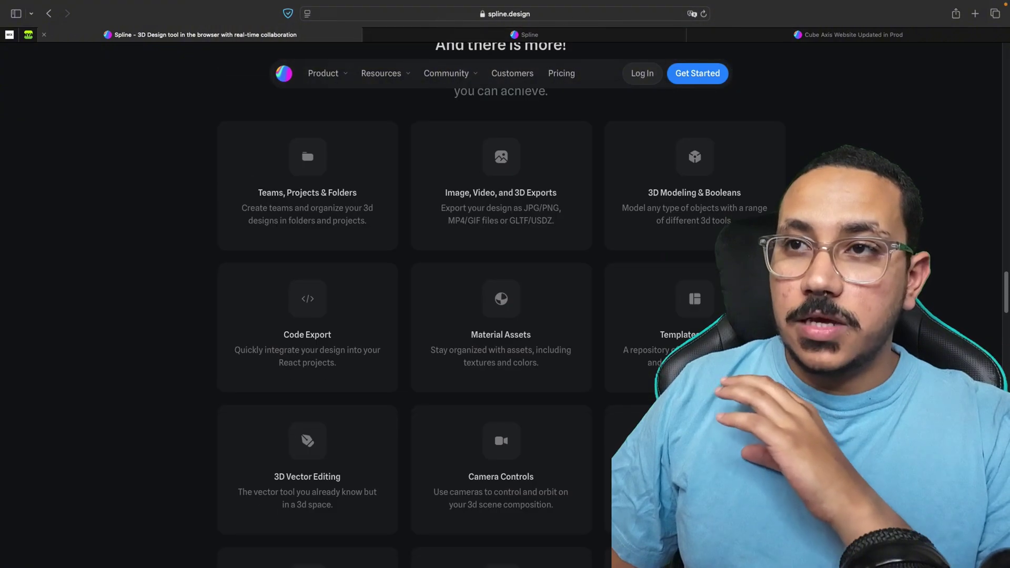
scroll(505, 315, "up", 20)
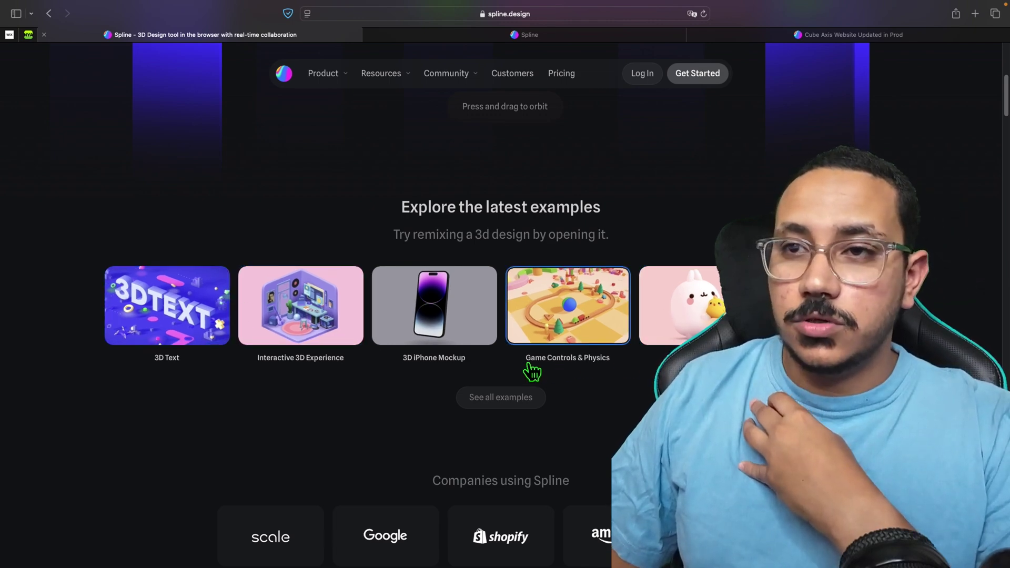
Open the 3D iPhone Mockup example and play it, tilting and enlarging the phone in the preview.
left_click(461, 333)
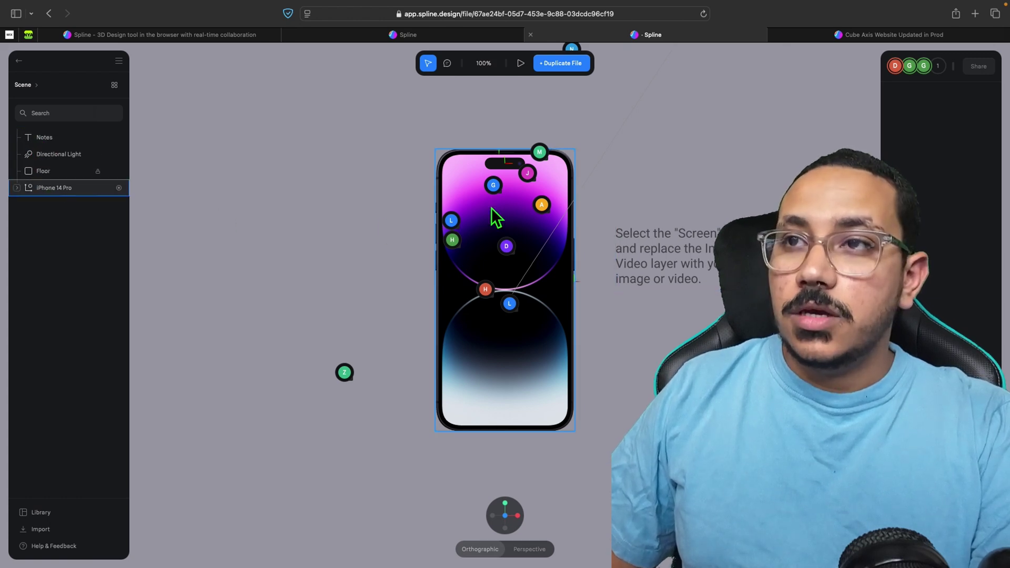
left_click(521, 63)
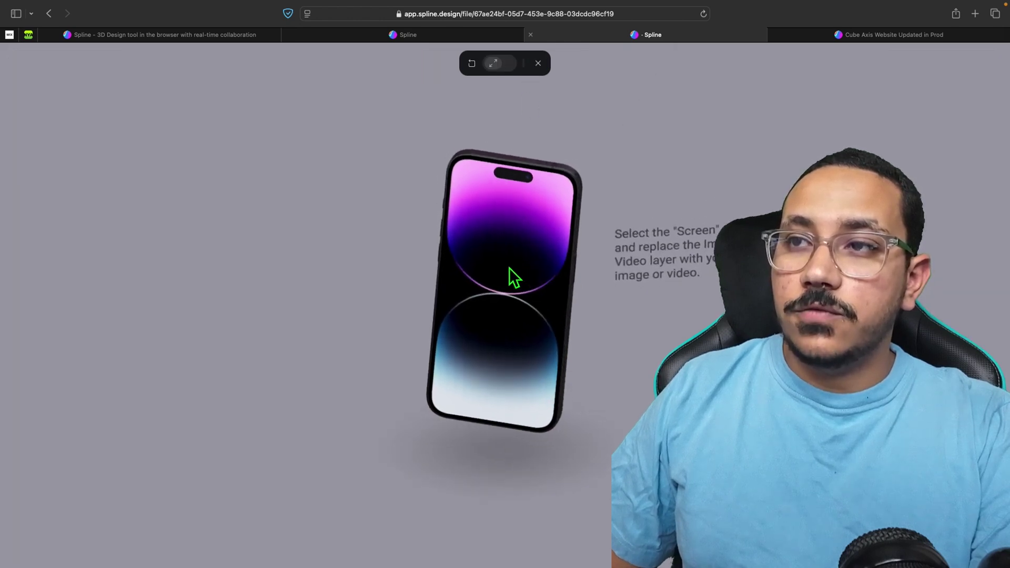
left_click_drag(477, 232, 522, 251)
scroll(522, 228, "up", 3)
scroll(522, 228, "up", 3)
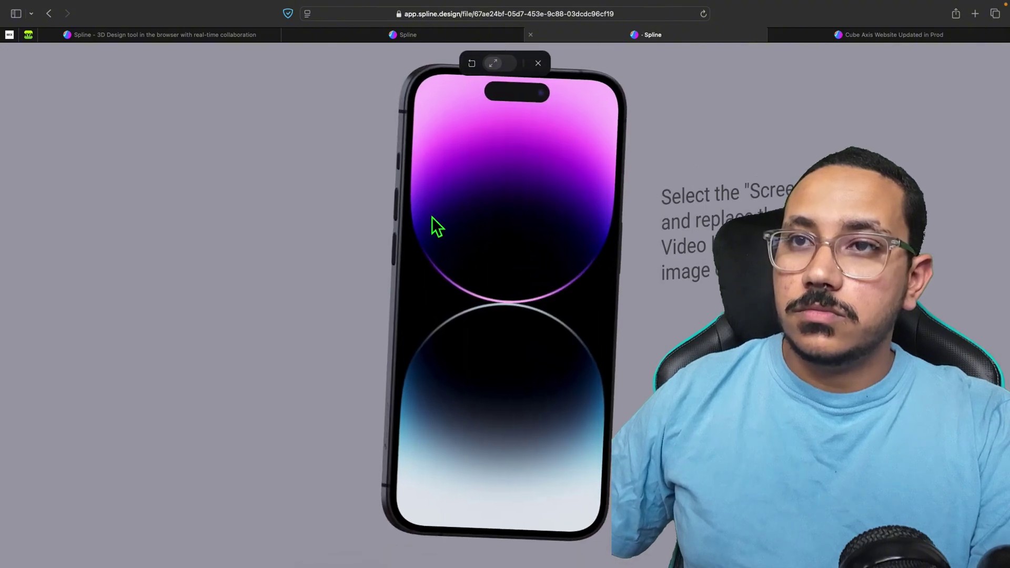
Examine the phone's screen, side buttons and back up close in the preview, and return to the editor.
scroll(438, 212, "up", 5)
scroll(438, 213, "down", 5)
scroll(438, 212, "up", 5)
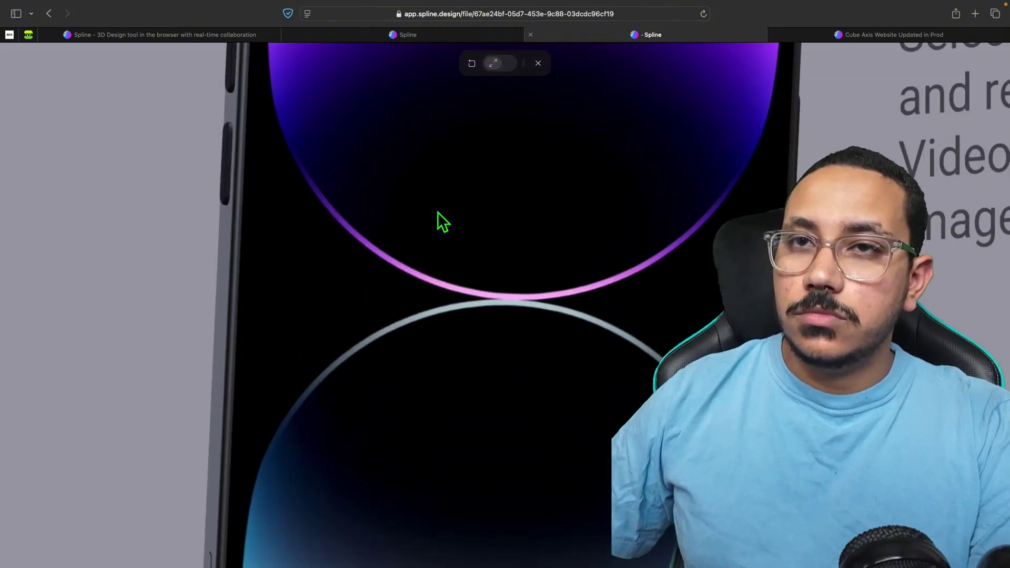
scroll(447, 214, "down", 3)
scroll(451, 217, "up", 3)
scroll(463, 219, "down", 1)
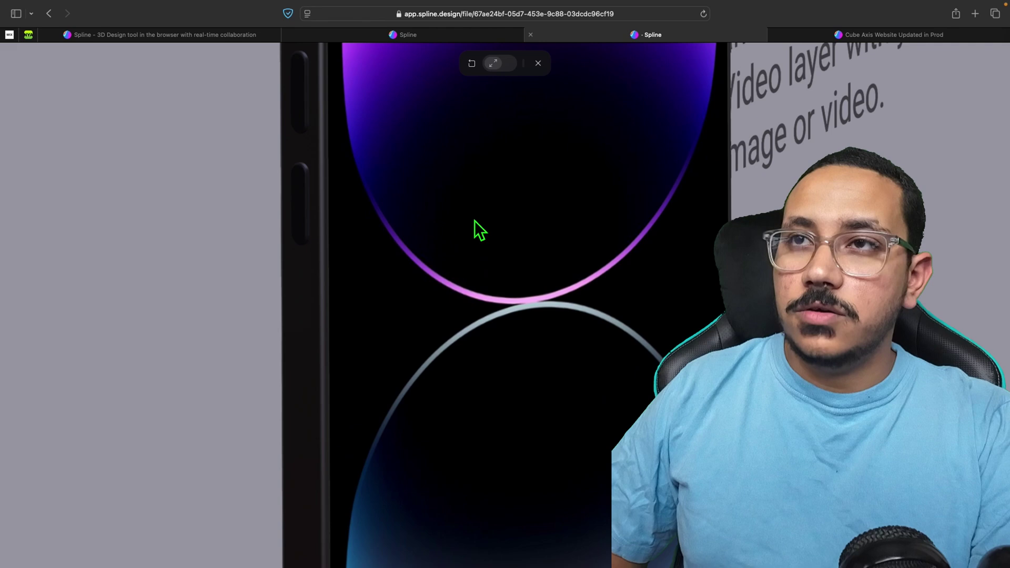
left_click_drag(474, 220, 522, 223)
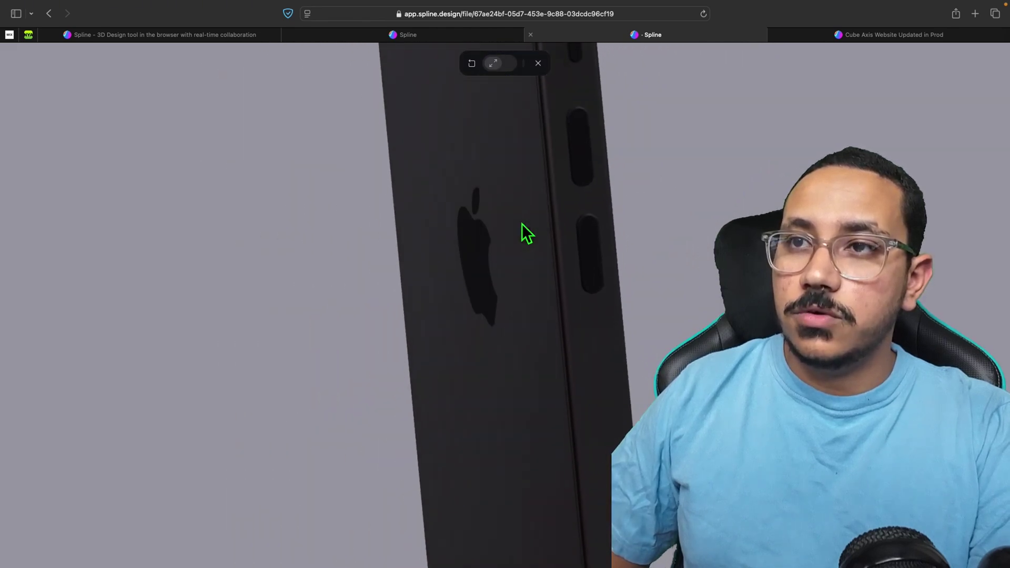
scroll(485, 241, "down", 5)
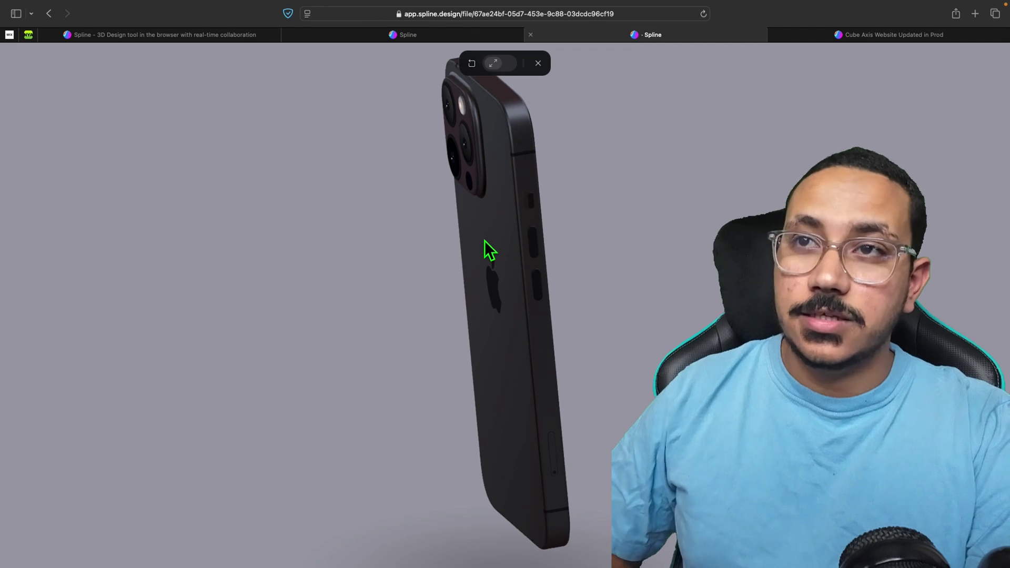
left_click_drag(485, 241, 723, 217)
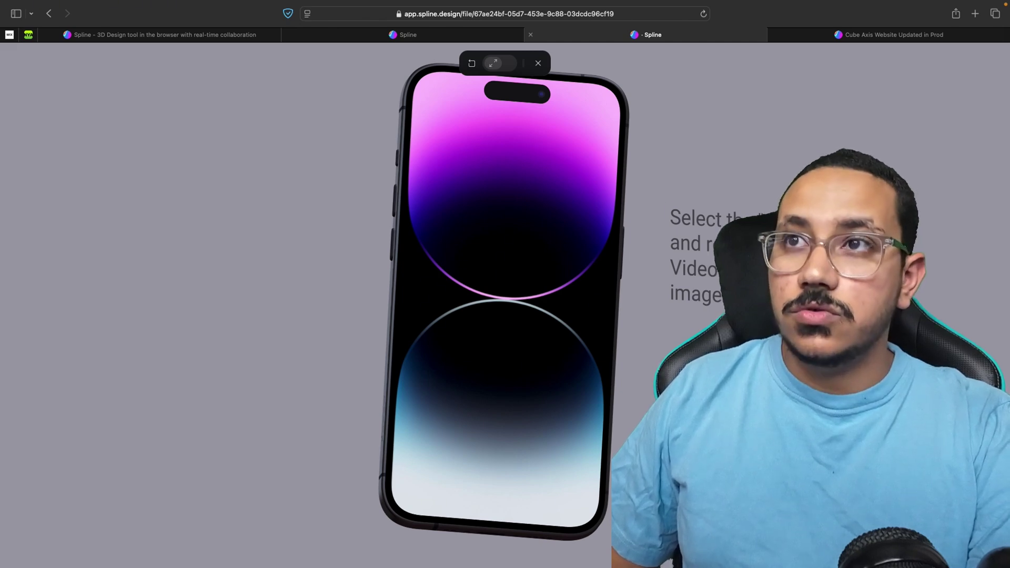
left_click(537, 63)
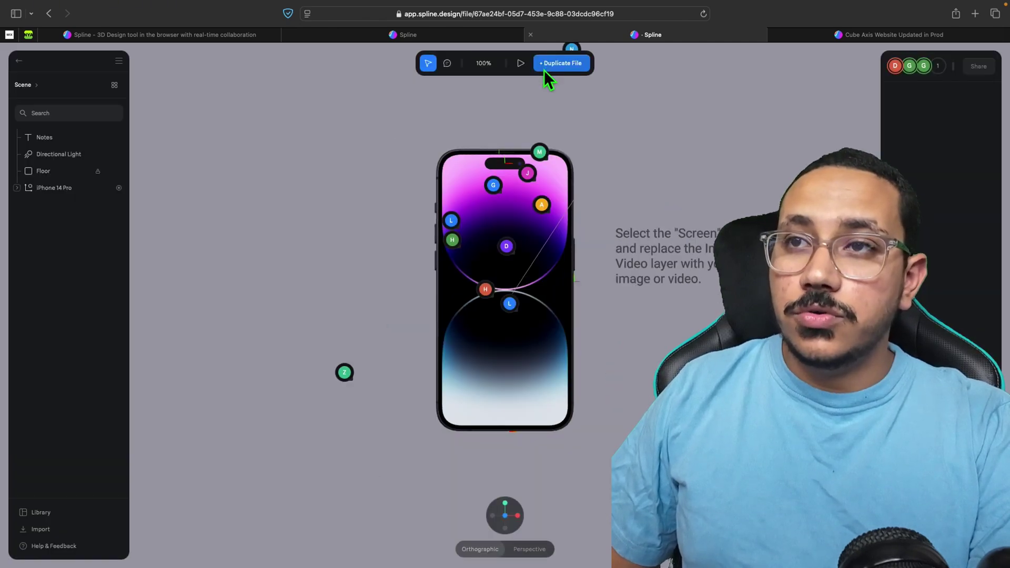
Select the iPhone 14 Pro object and inspect it from the side, top and bottom, ending close up on its bottom edge.
left_click(506, 391)
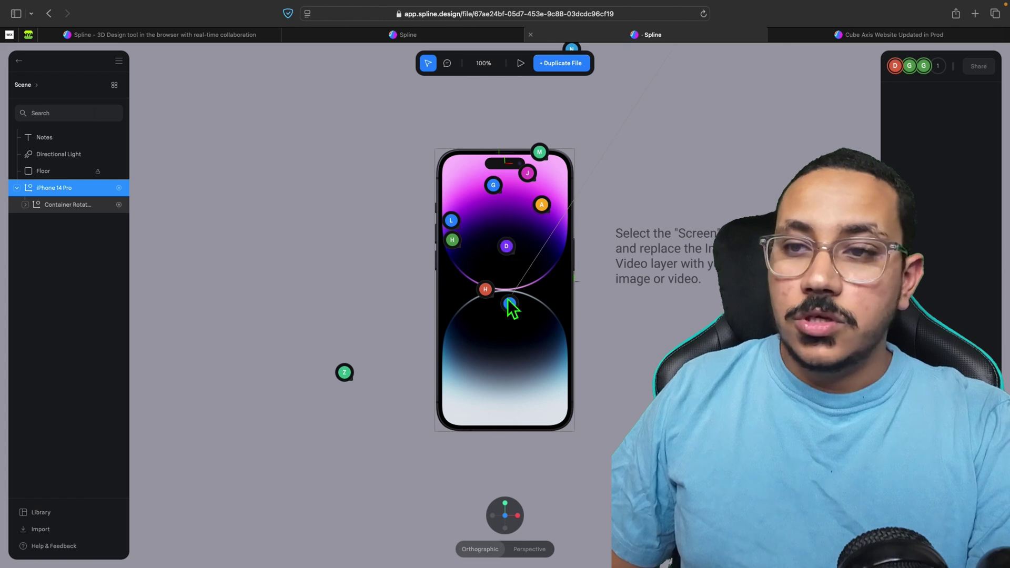
left_click(520, 517)
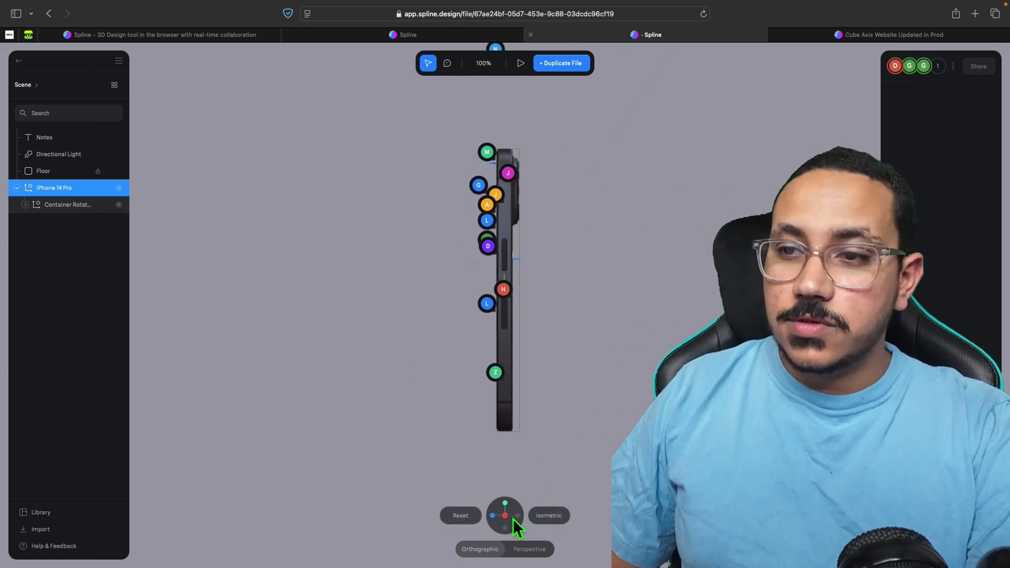
left_click(507, 505)
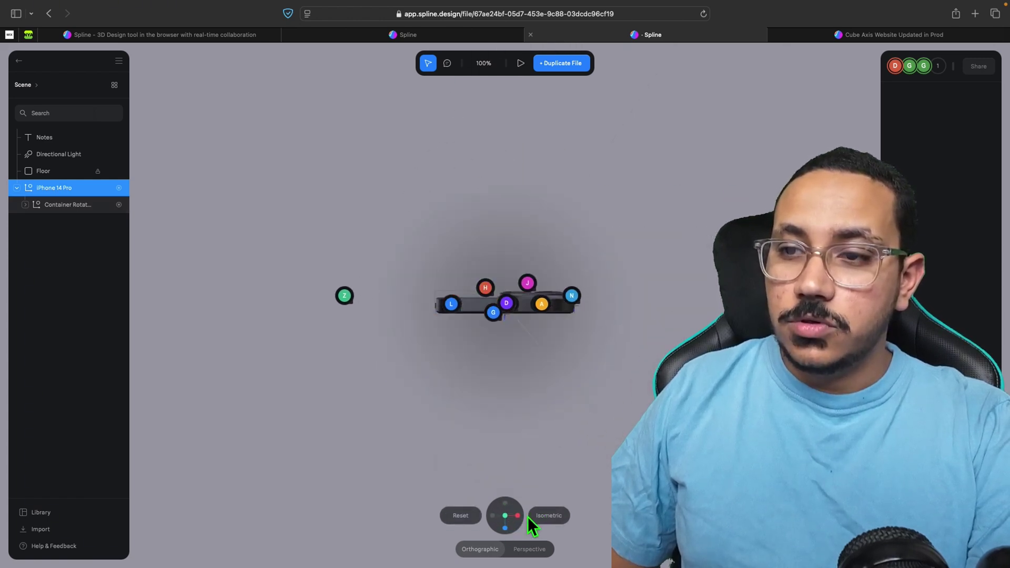
left_click(519, 516)
left_click(505, 528)
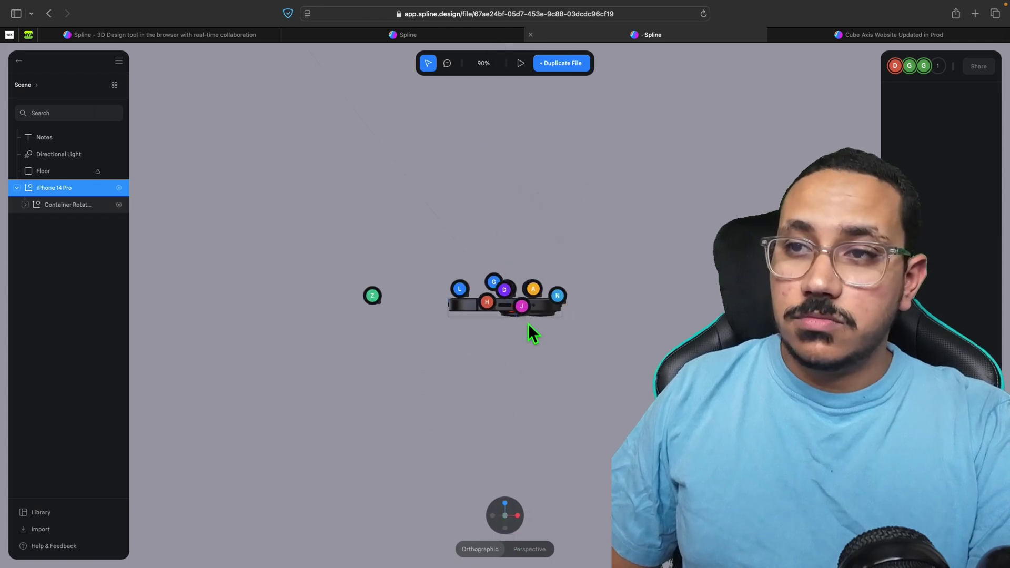
scroll(529, 324, "up", 8)
scroll(528, 324, "up", 6)
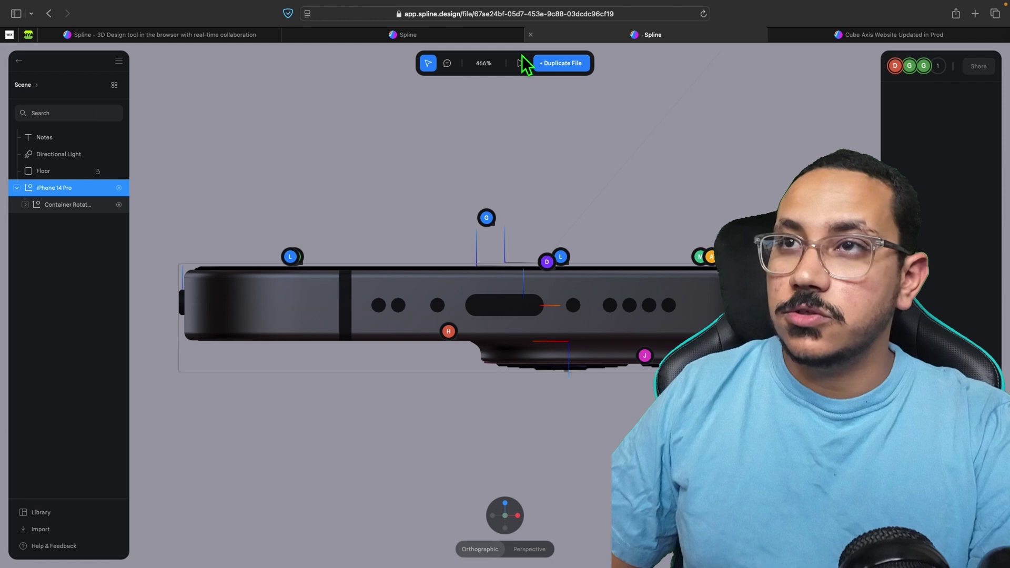
Close the iPhone mockup and Cube Axis website tabs, and return to the Spline homepage's latest examples.
left_click(531, 35)
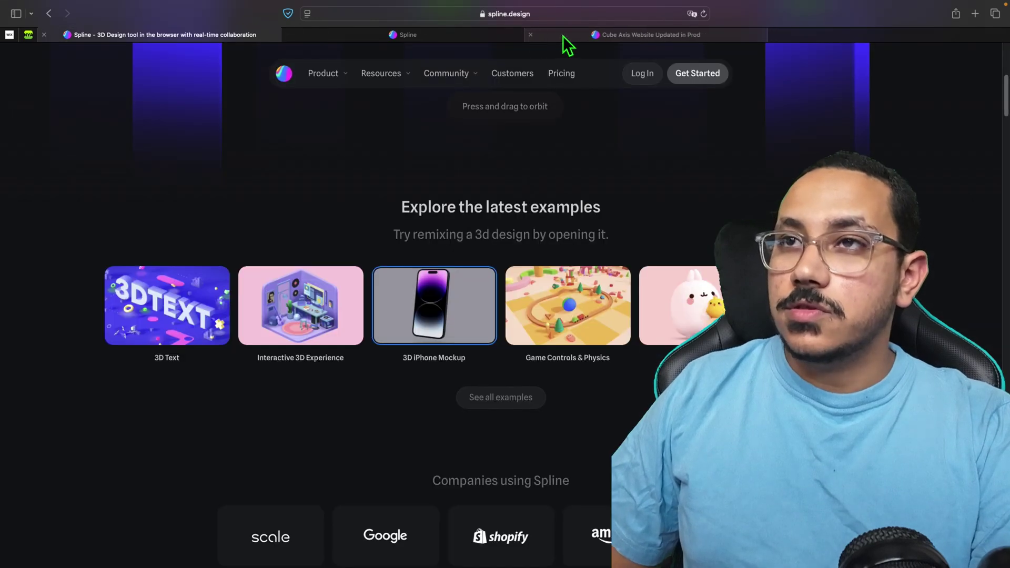
left_click(566, 35)
left_click(531, 34)
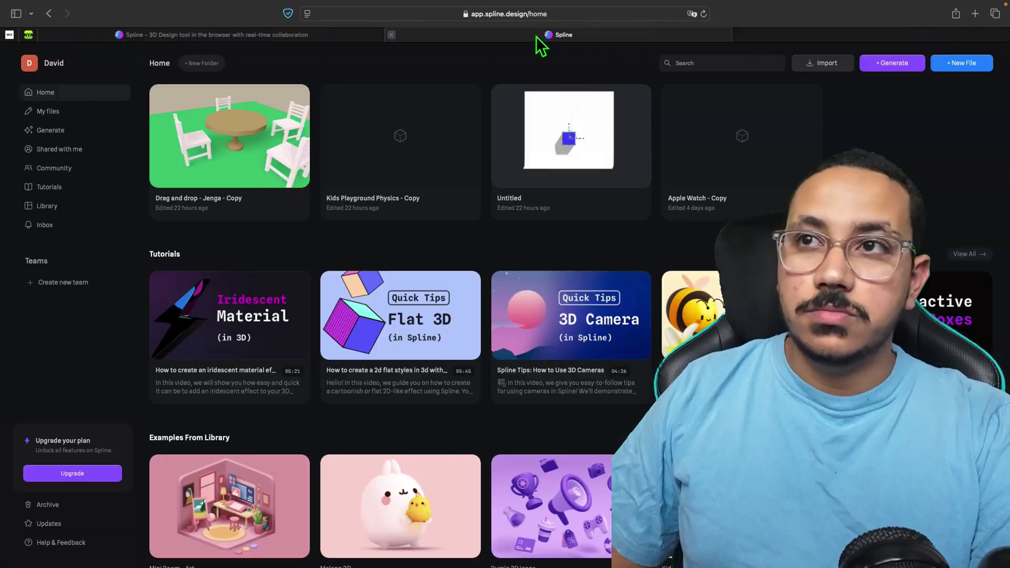
left_click(428, 34)
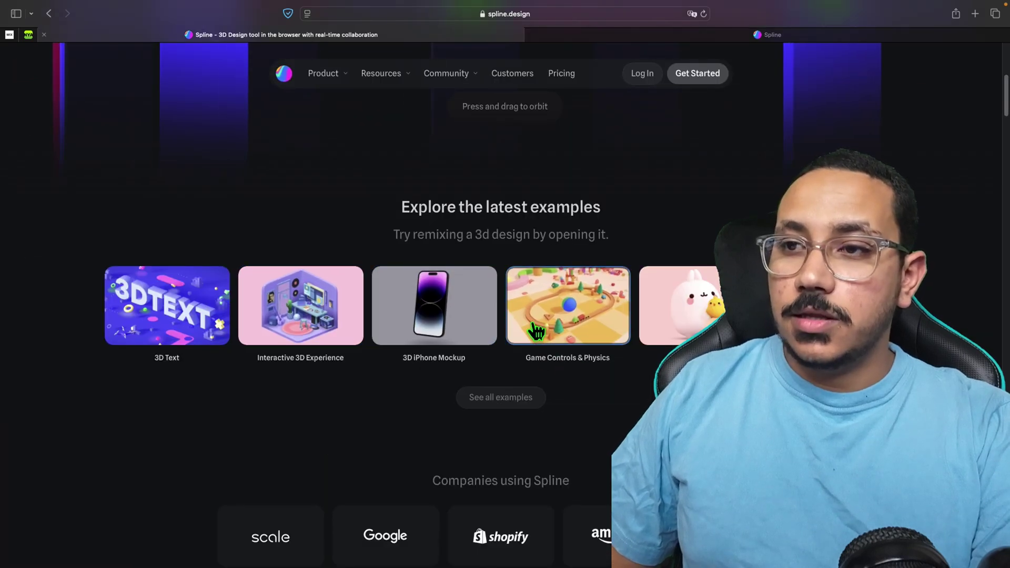
Open the Game Controls & Physics example, play it, and roll the ball past the train track into the stacked block tower.
left_click(571, 329)
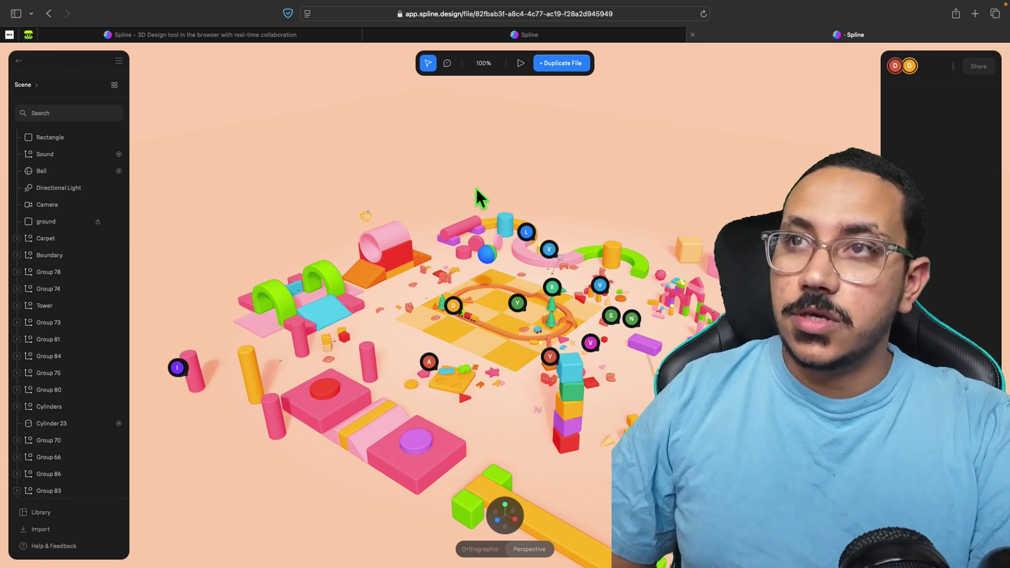
left_click(521, 64)
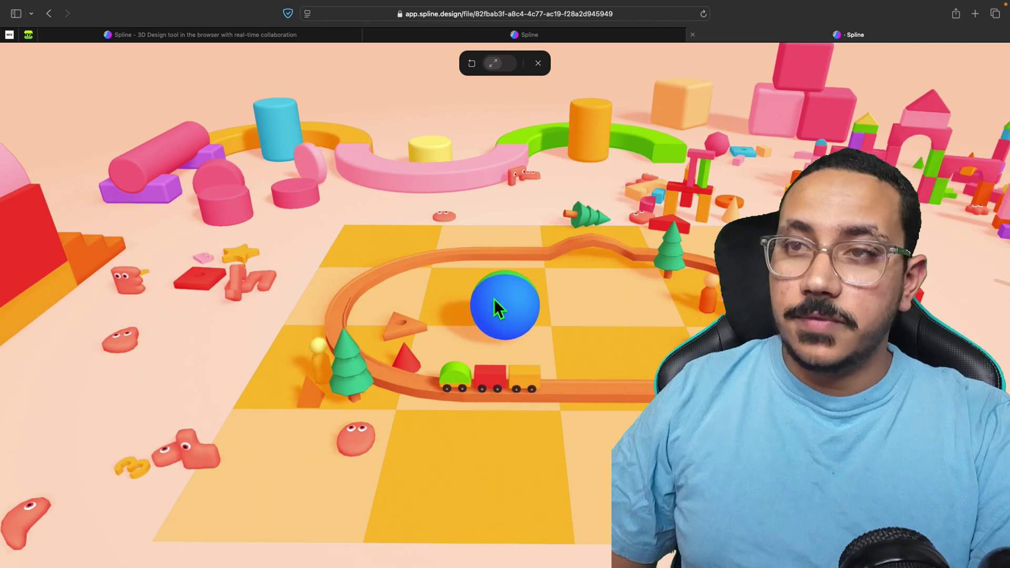
key("Right")
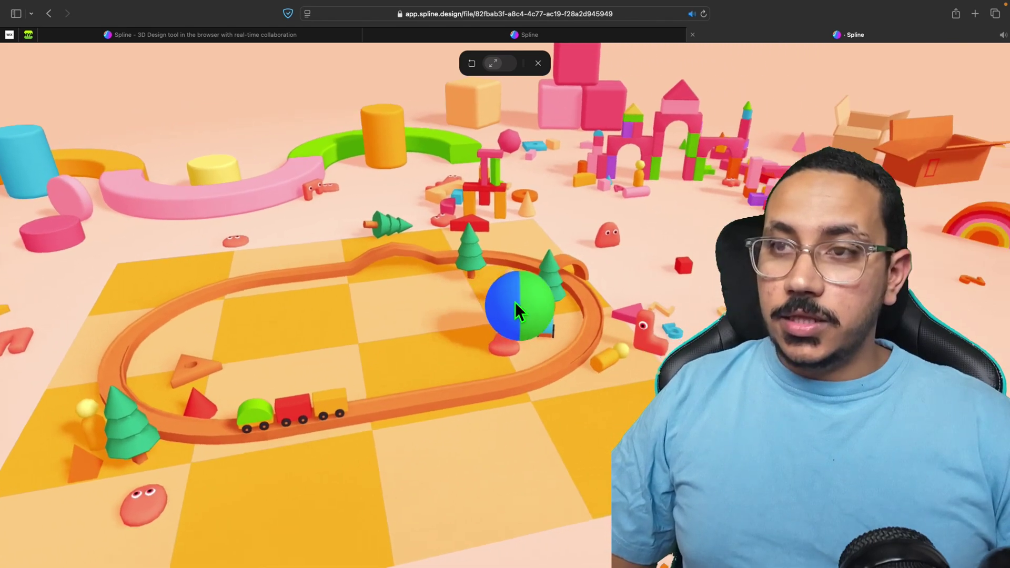
key("Up")
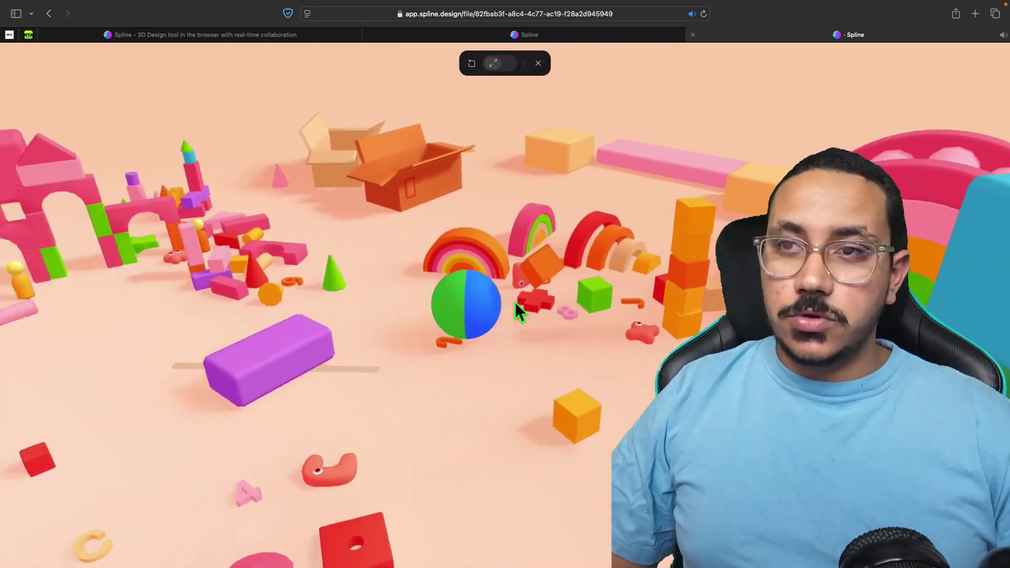
key("Down")
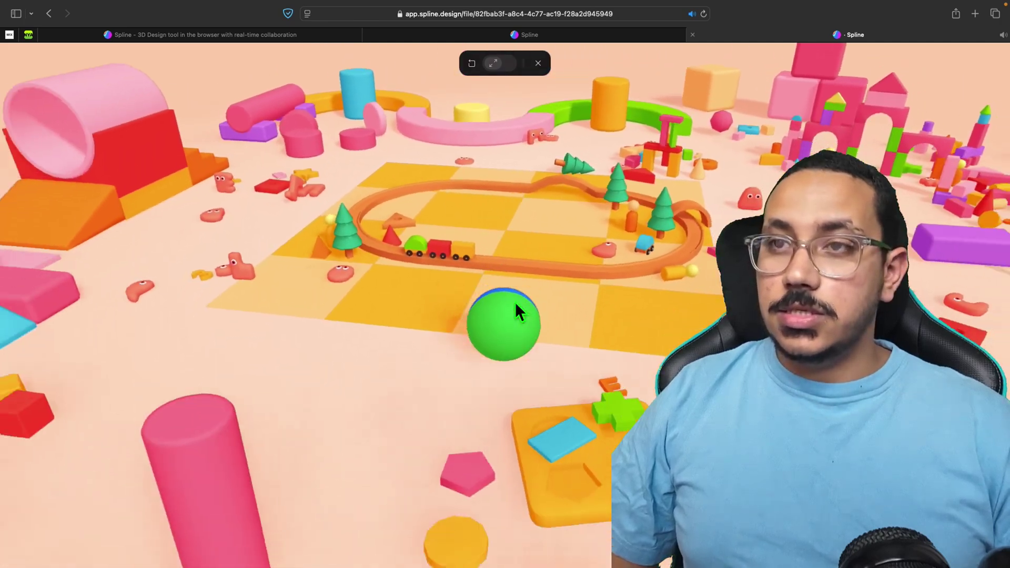
key("Right")
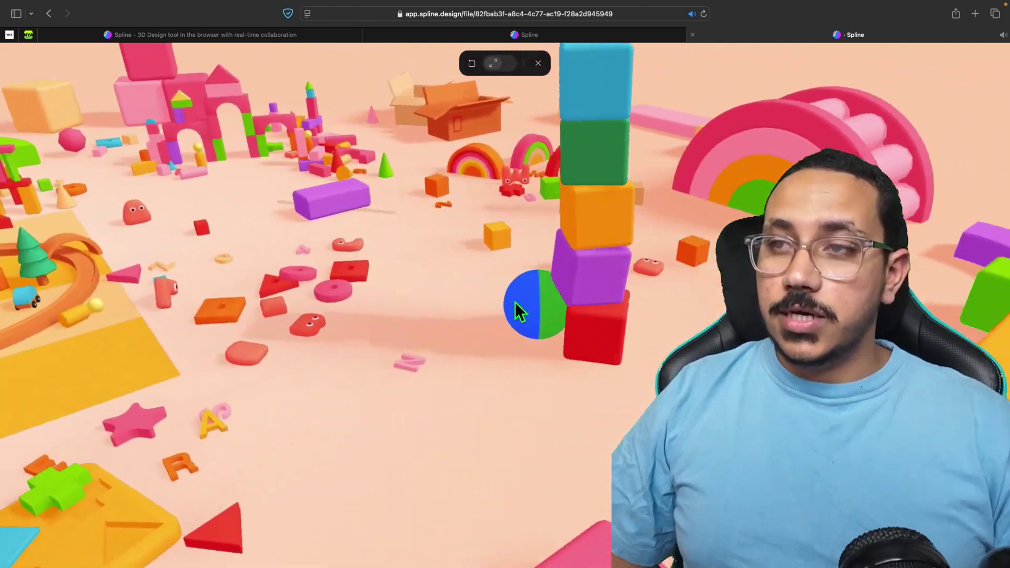
key("Right")
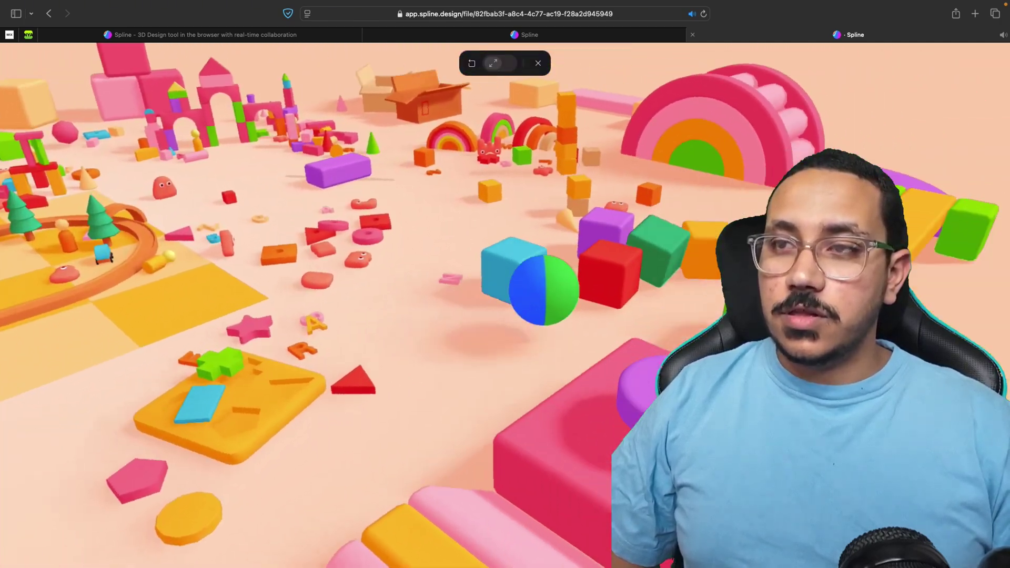
Move the ball over the pink launch platform, around the scattered toys and through the pink tunnel to test the physics.
key("Down")
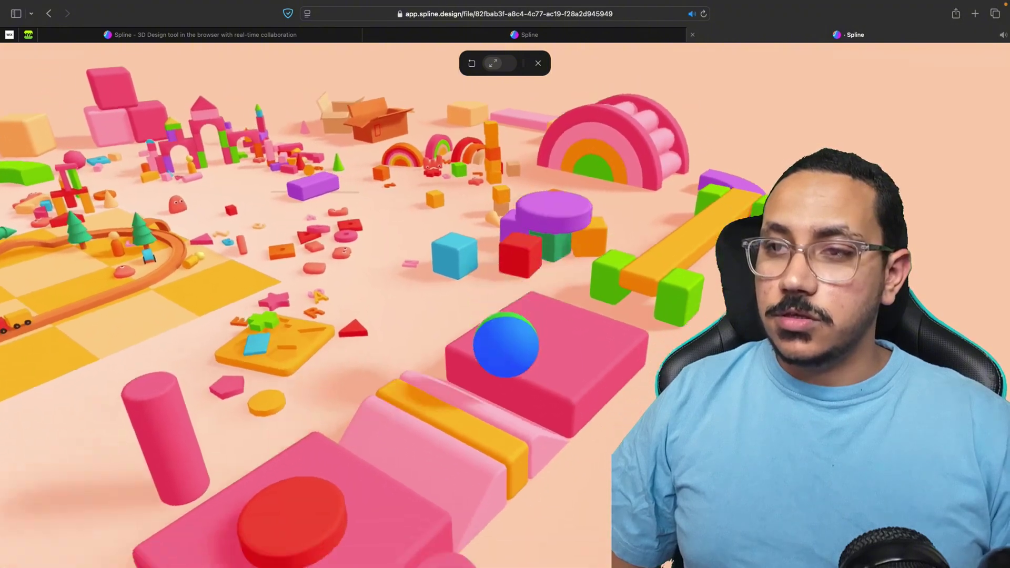
key("Up")
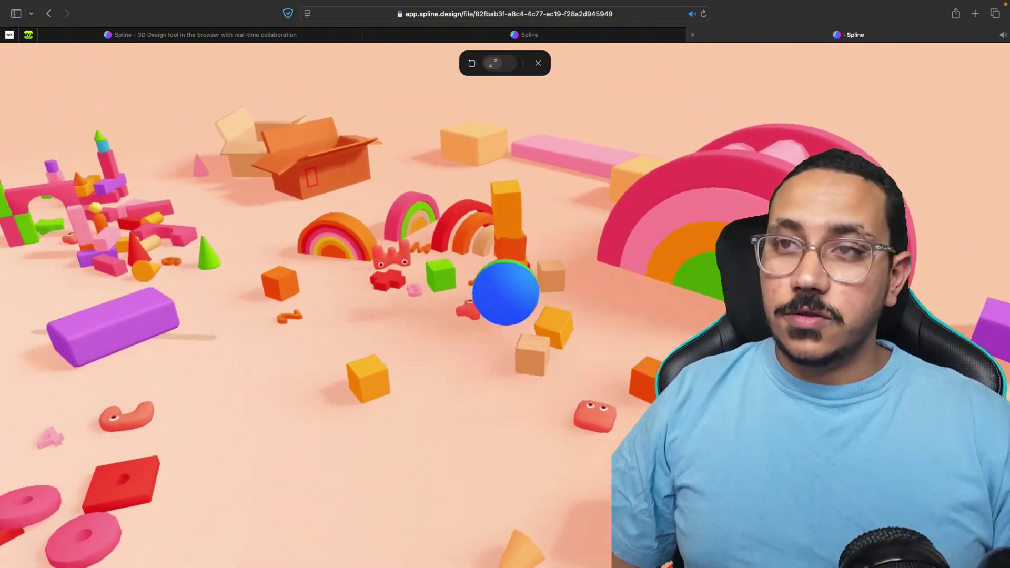
key("Left")
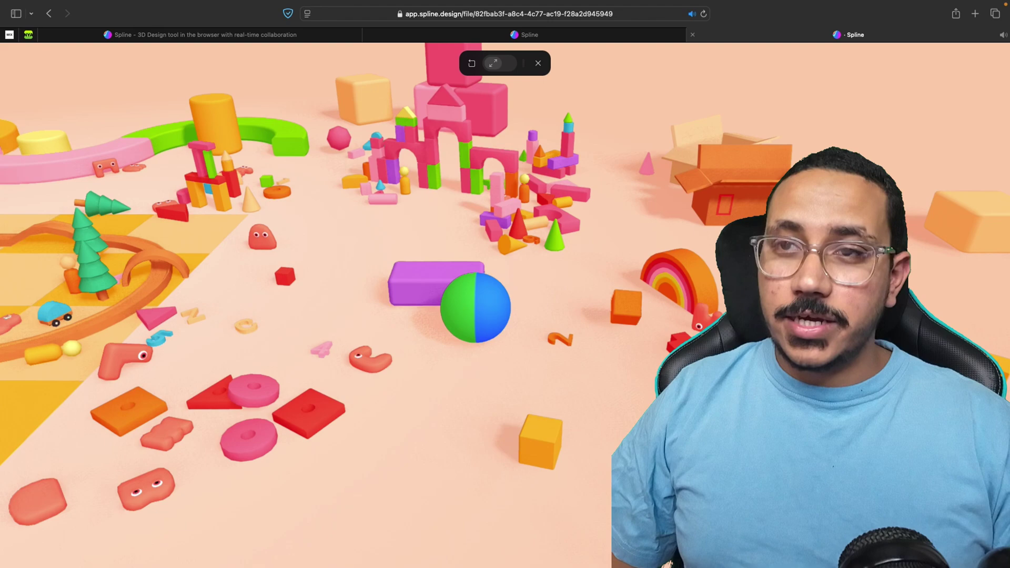
key("Left")
key("Up")
key("Right")
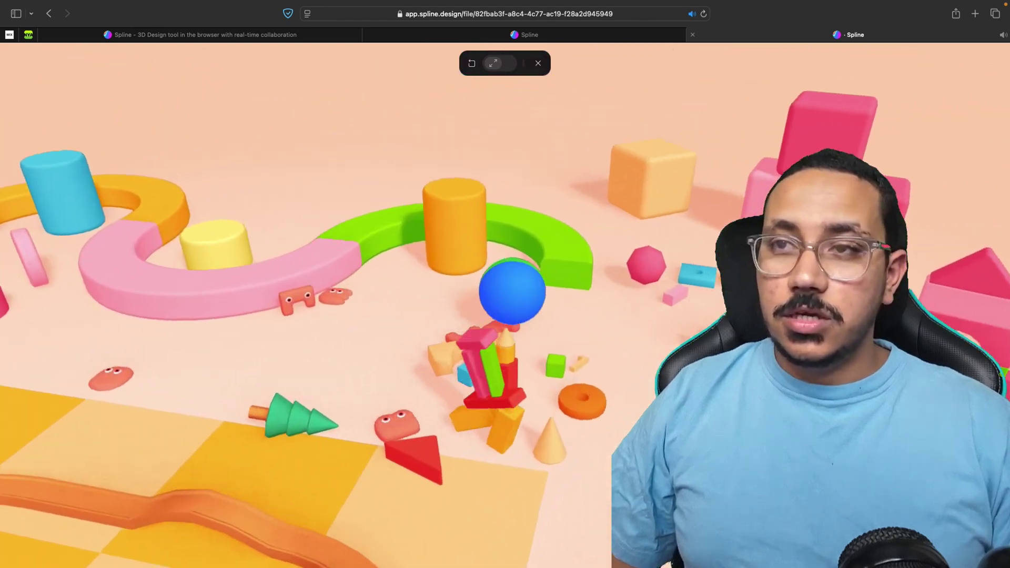
key("Left")
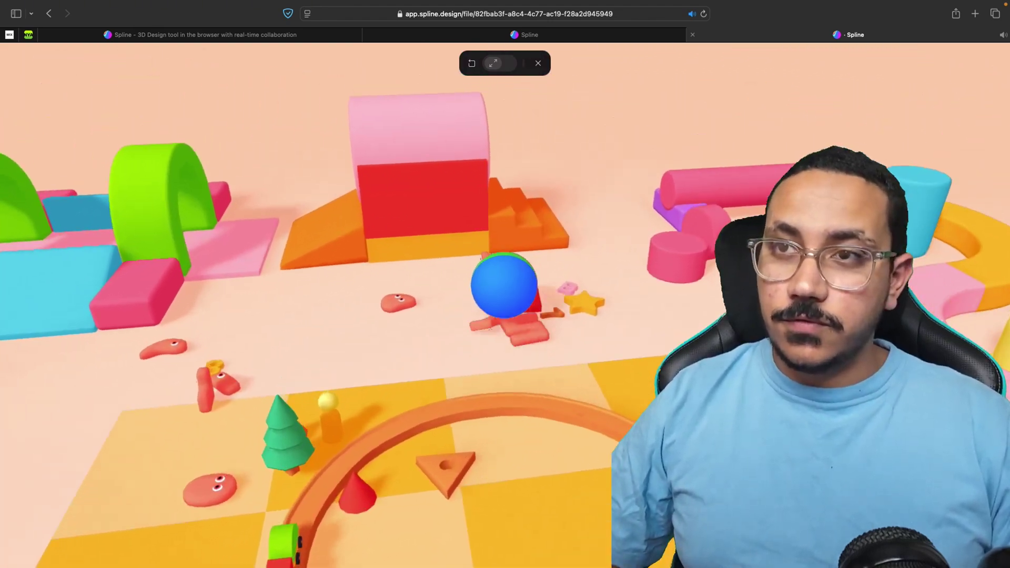
key("Left")
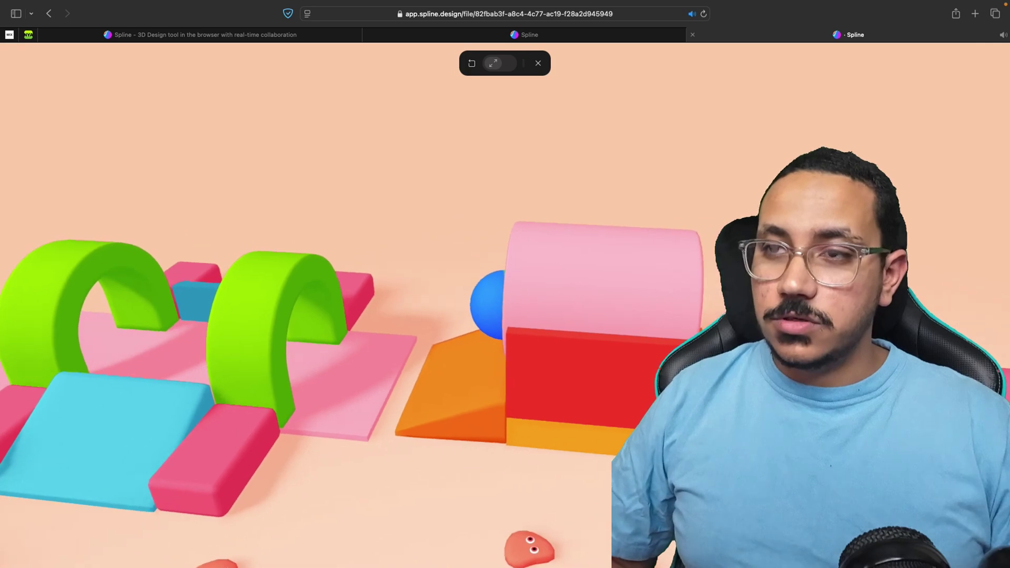
key("Right")
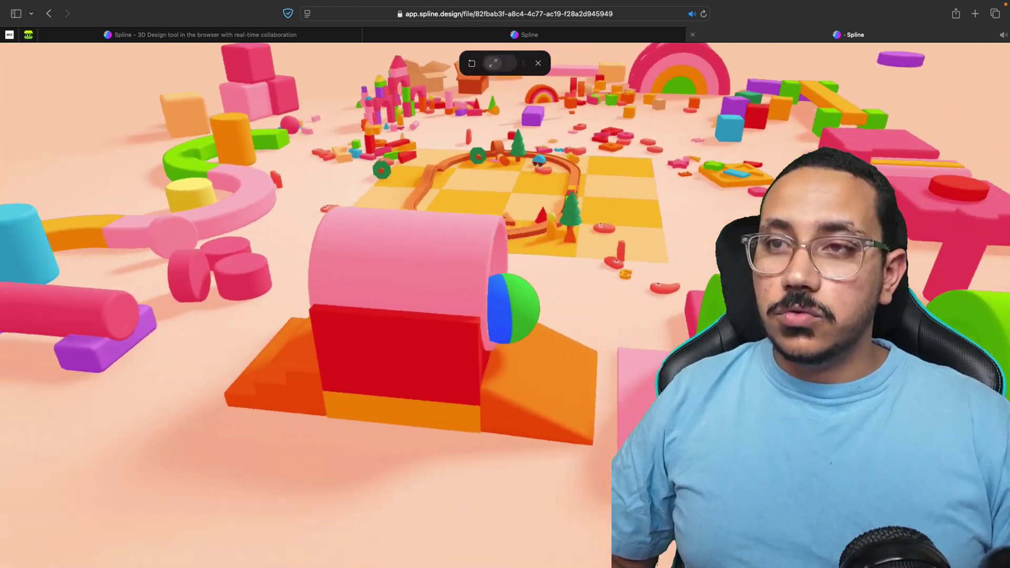
Roll the ball out of the pink tunnel, past the long pink cylinder and over the curved track toward the scattered letters.
key("Up")
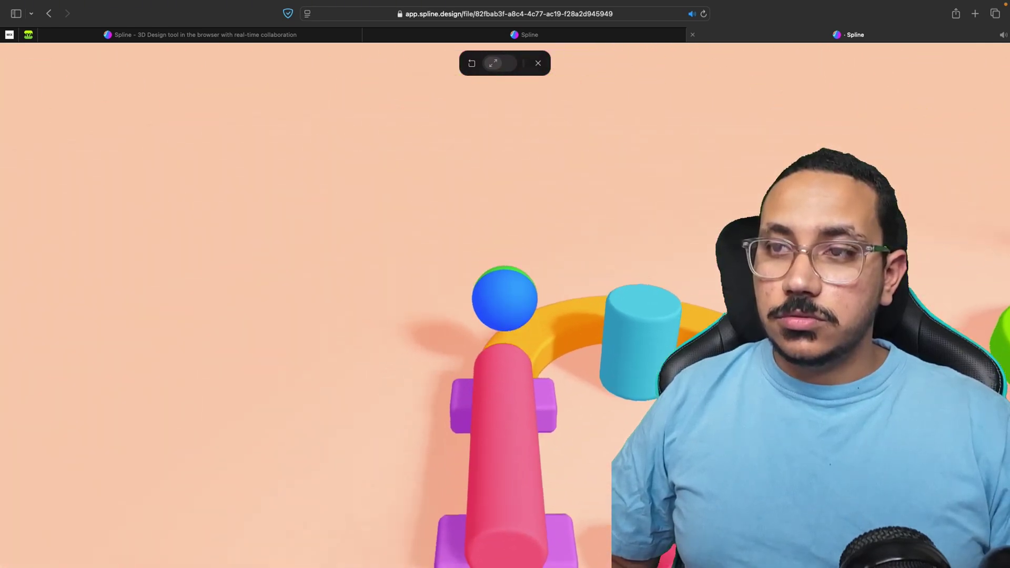
key("Right")
key("Up")
key("space")
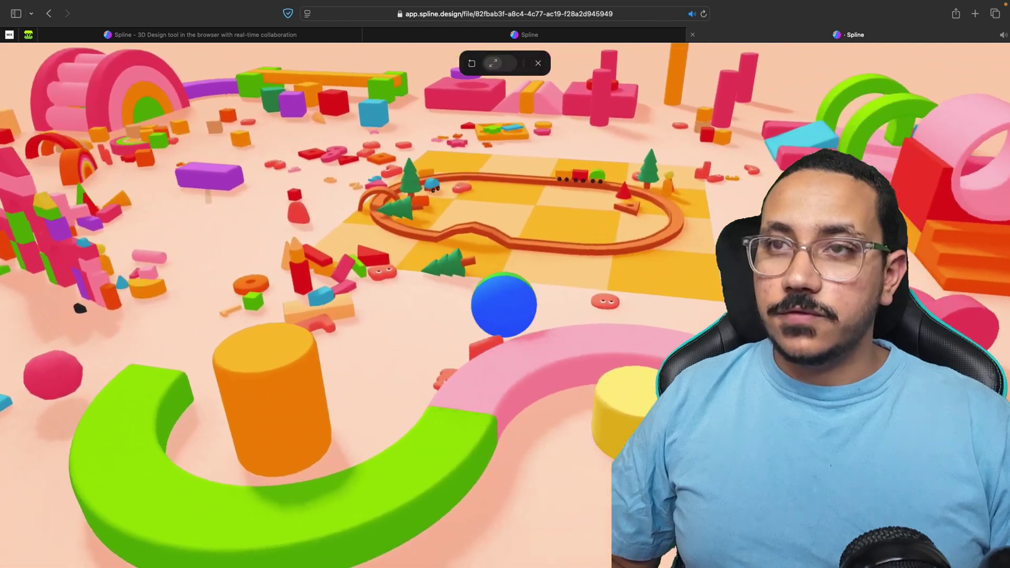
key("Left")
key("Up")
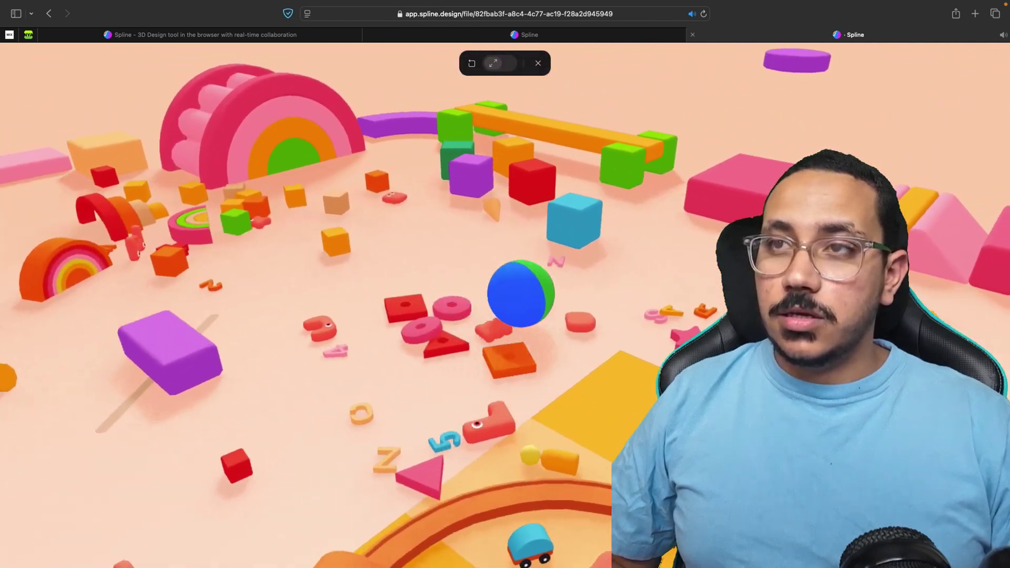
Drive the ball past the coloured cubes and yellow beam, around the pink rainbow arch and up to the orange cardboard box.
key("Up")
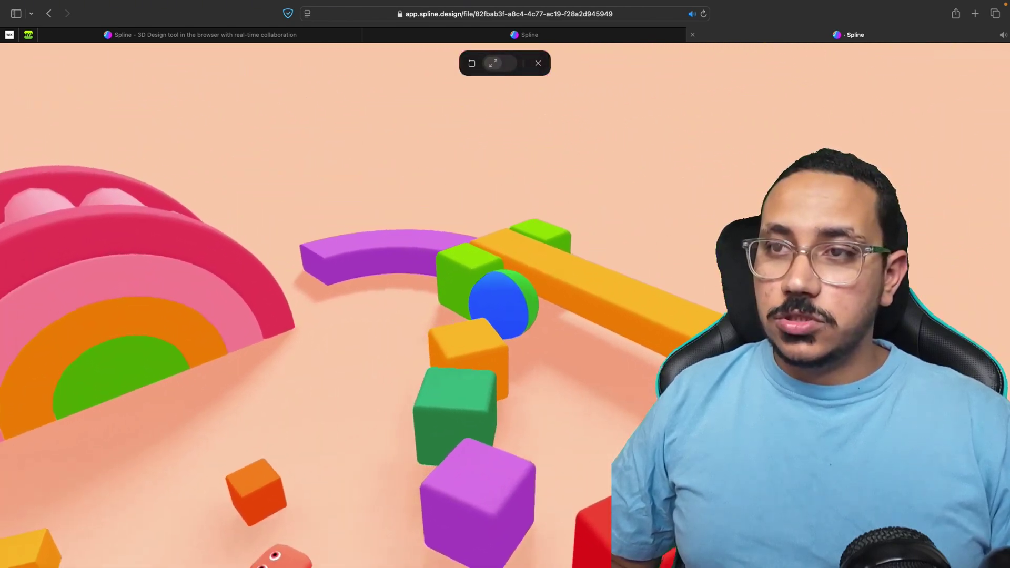
key("Left")
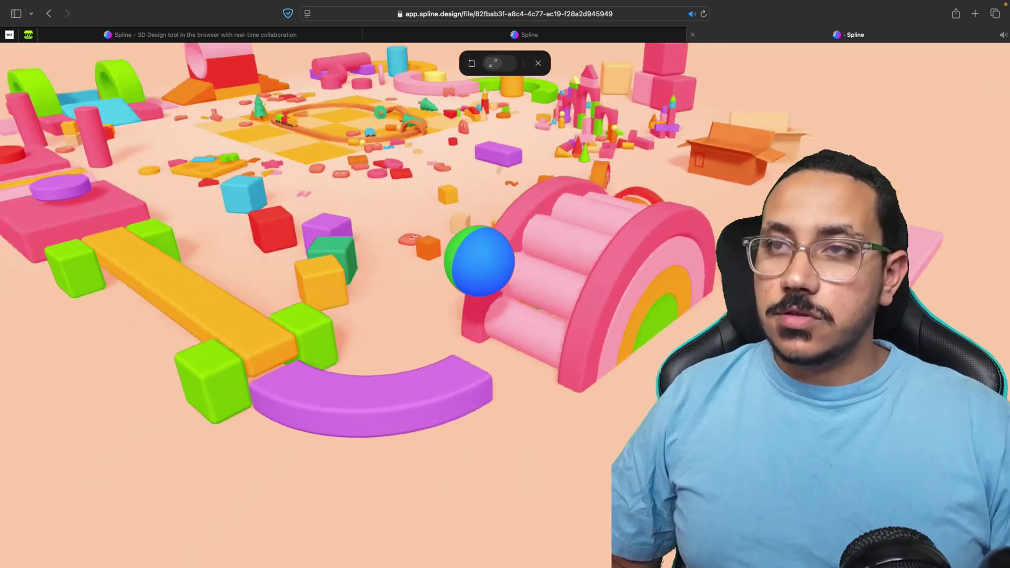
key("Up")
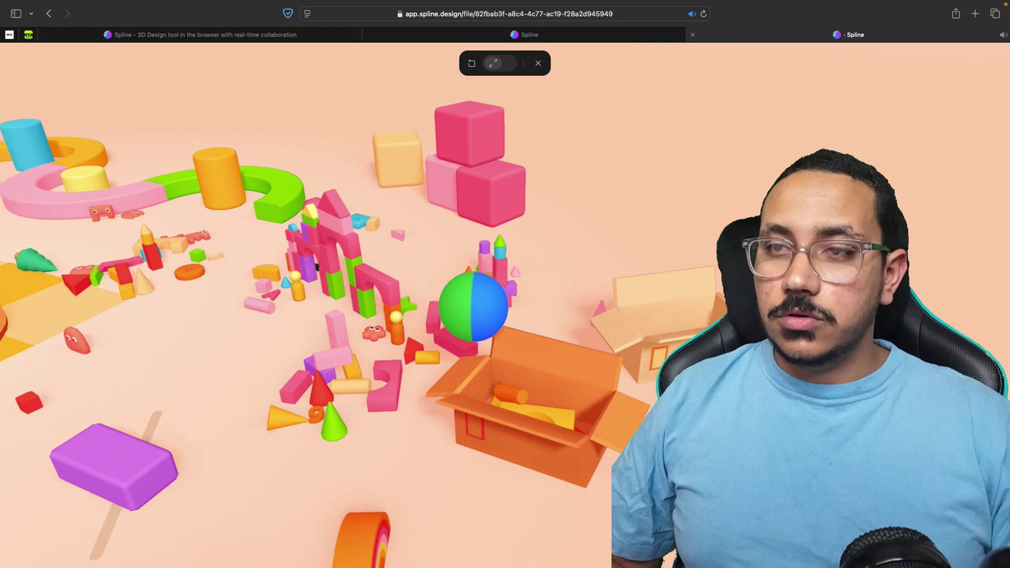
key("Down")
key("Right")
key("Up")
key("Left")
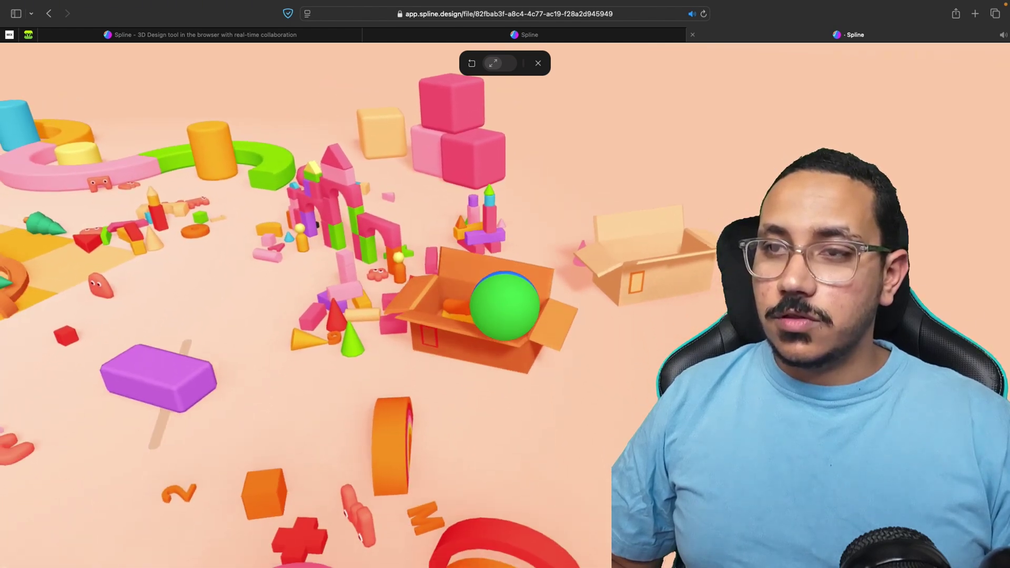
Take the ball past the beige cardboard box and the large cubes, and bring it back to the toys beside the train track.
key("Up")
key("Right")
key("space")
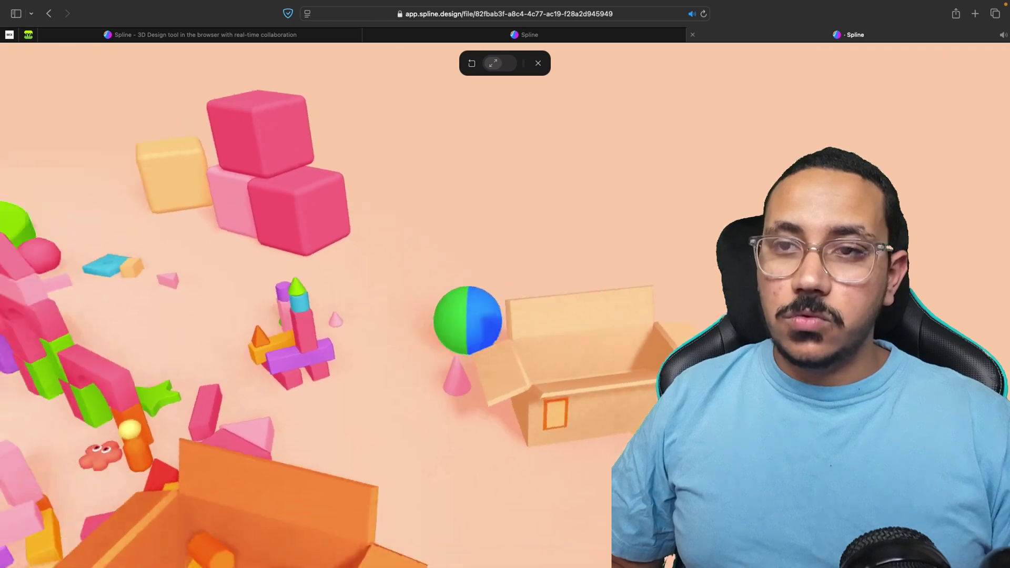
key("Left")
key("Up")
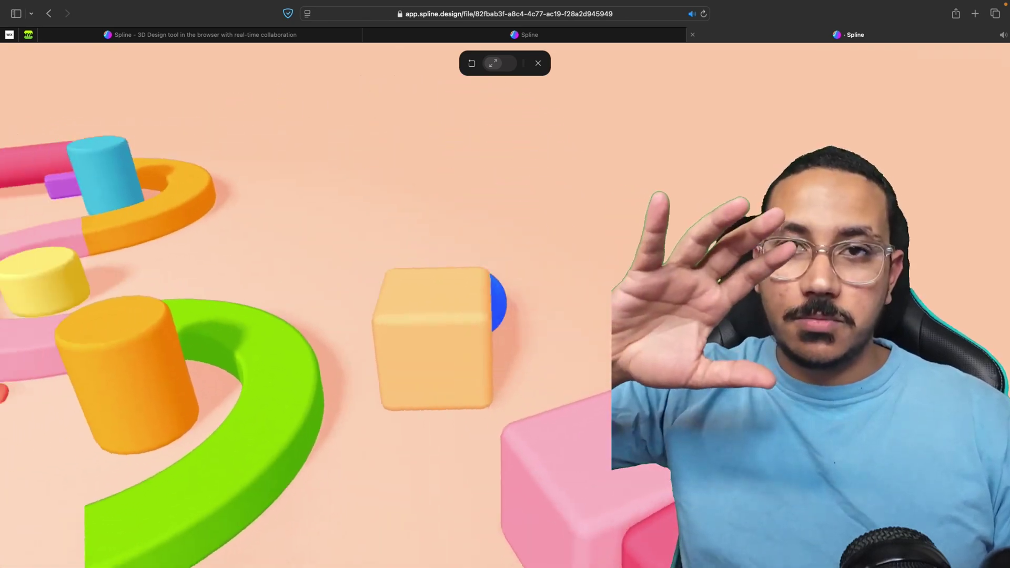
key("Left")
key("Down")
key("Up")
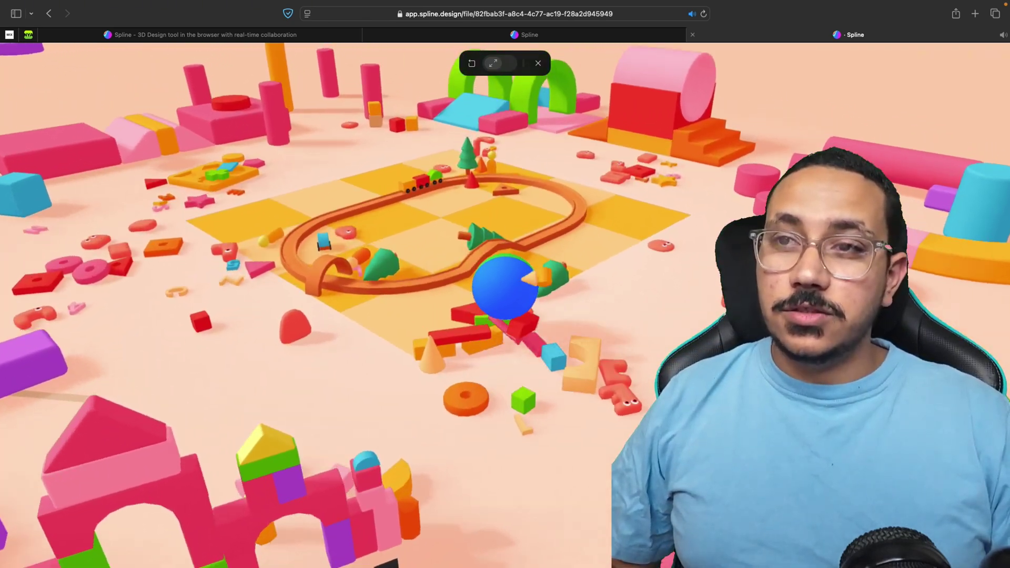
Roll the ball across the carpet into the pink and orange pillars and onto the platform with the red disc.
key("Up")
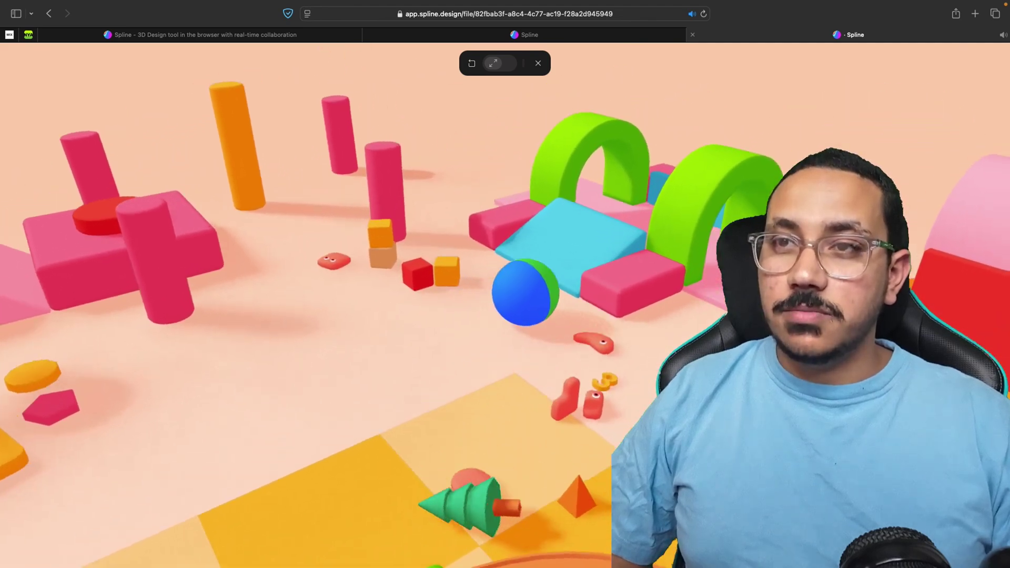
key("Up")
key("Left")
key("Right")
key("Up")
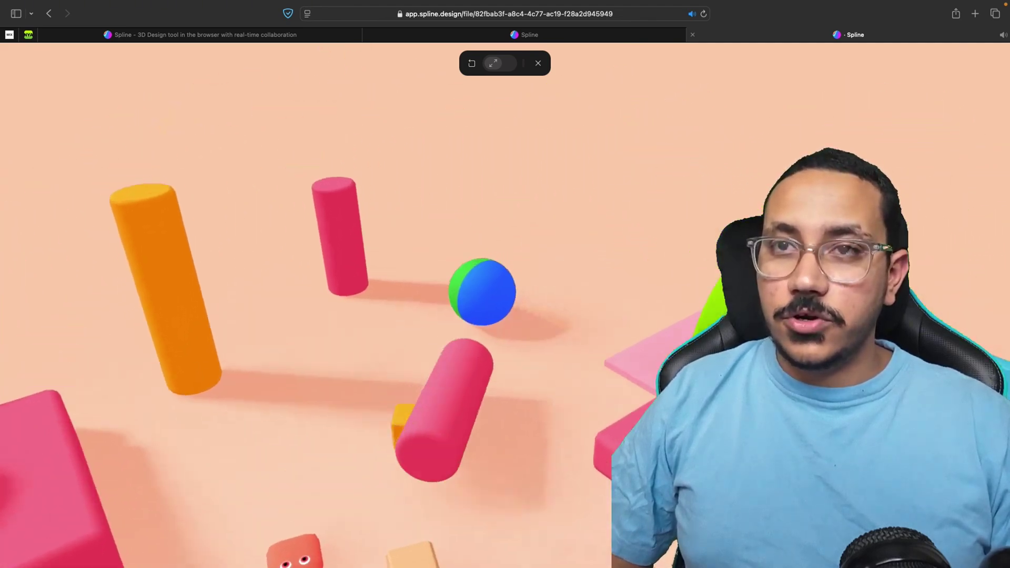
key("Left")
key("Down")
key("Up")
key("Down")
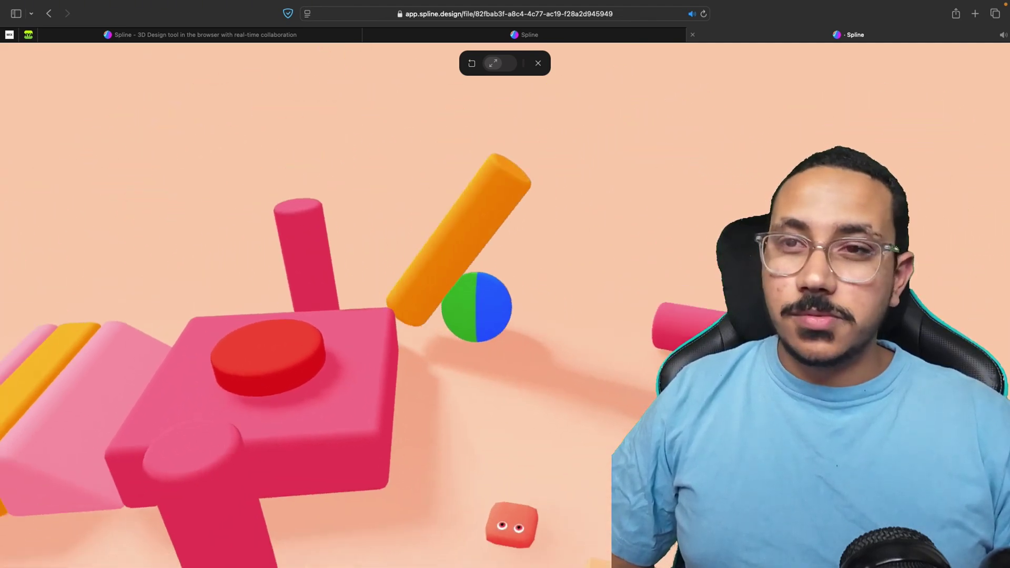
key("Left")
key("Down")
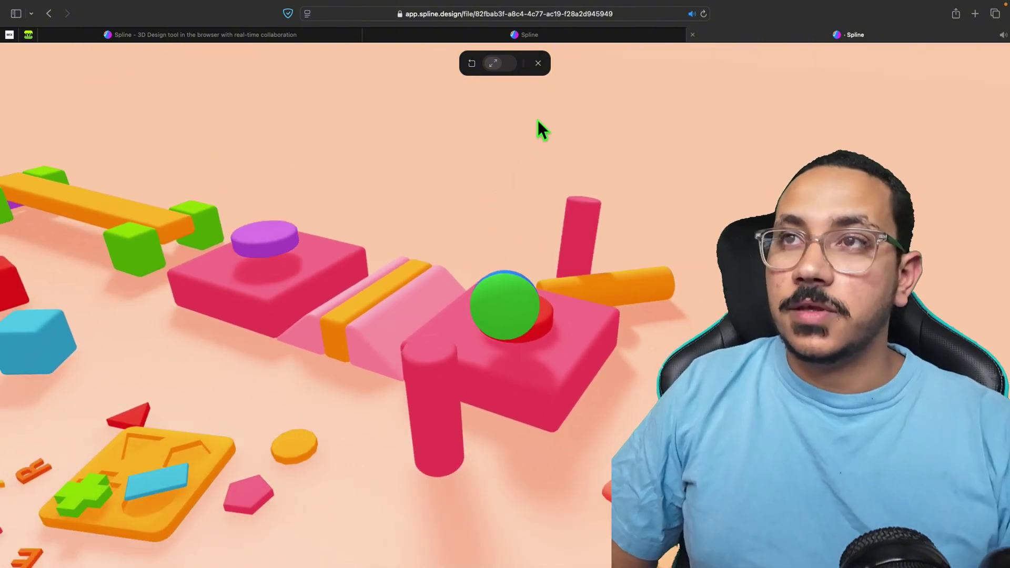
Leave the physics game, close its tab and open the Interactive 3D Experience example from the homepage.
left_click(538, 64)
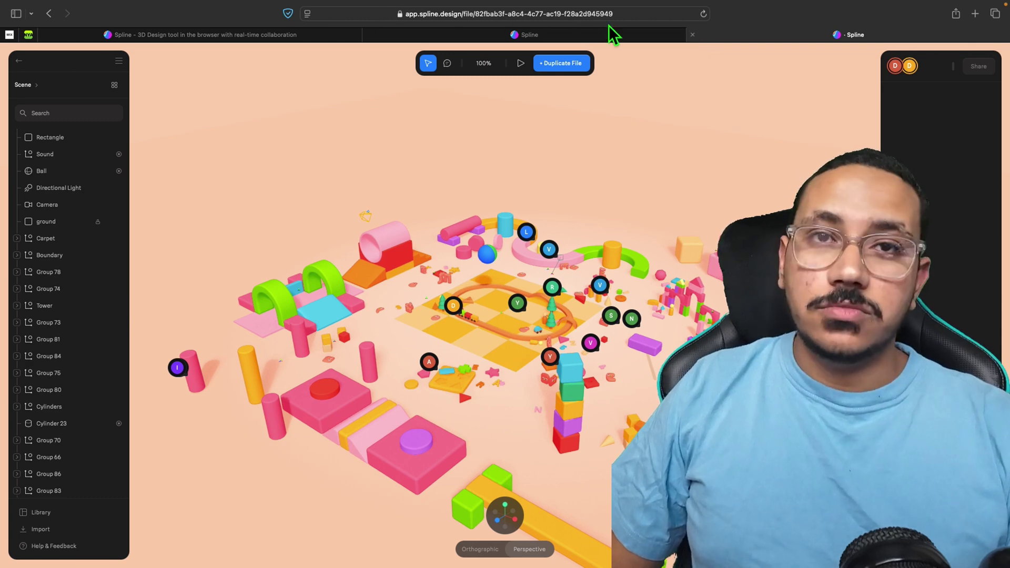
left_click(692, 34)
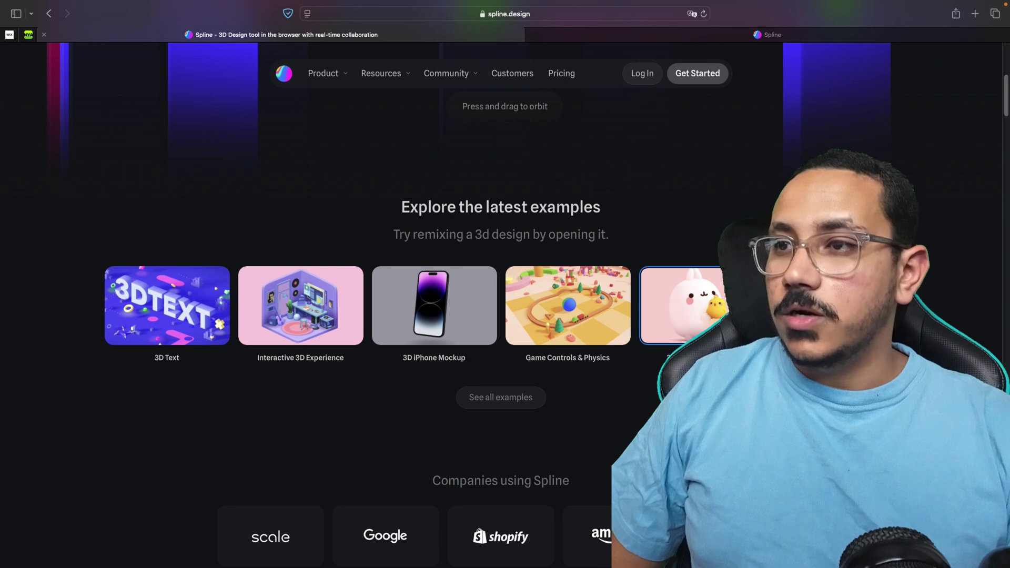
left_click(309, 328)
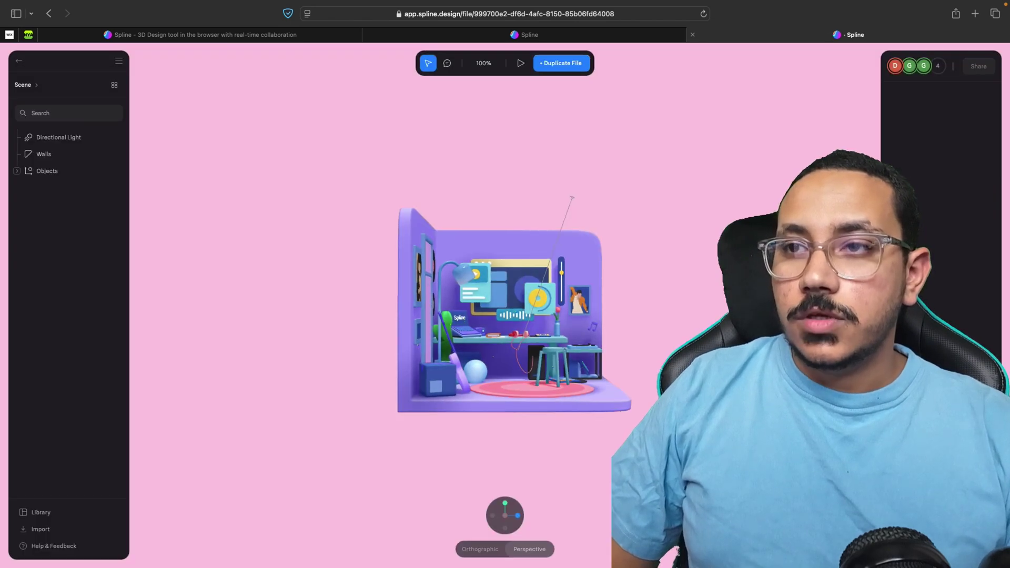
Select the room's Walls and Objects, and inspect the scene from different axis views, ending close up on the guitar and cactus.
right_click(594, 326)
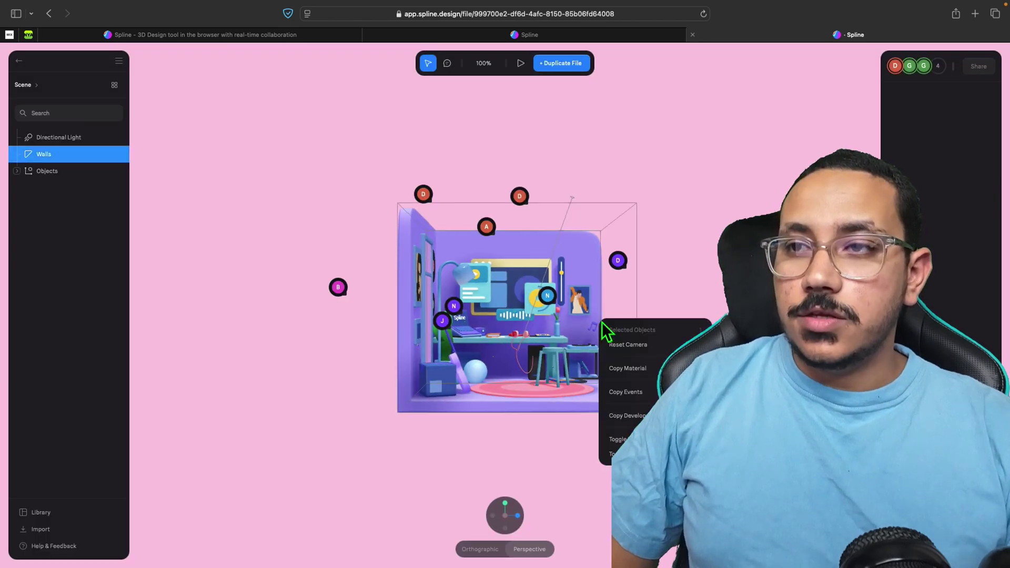
left_click(620, 285)
left_click_drag(620, 285, 591, 298)
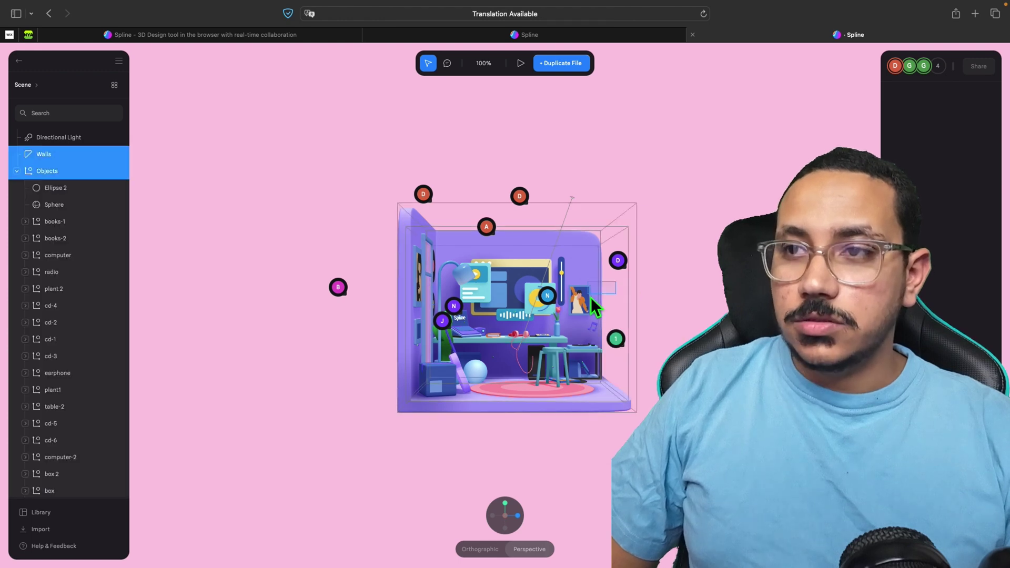
left_click(518, 518)
left_click(508, 527)
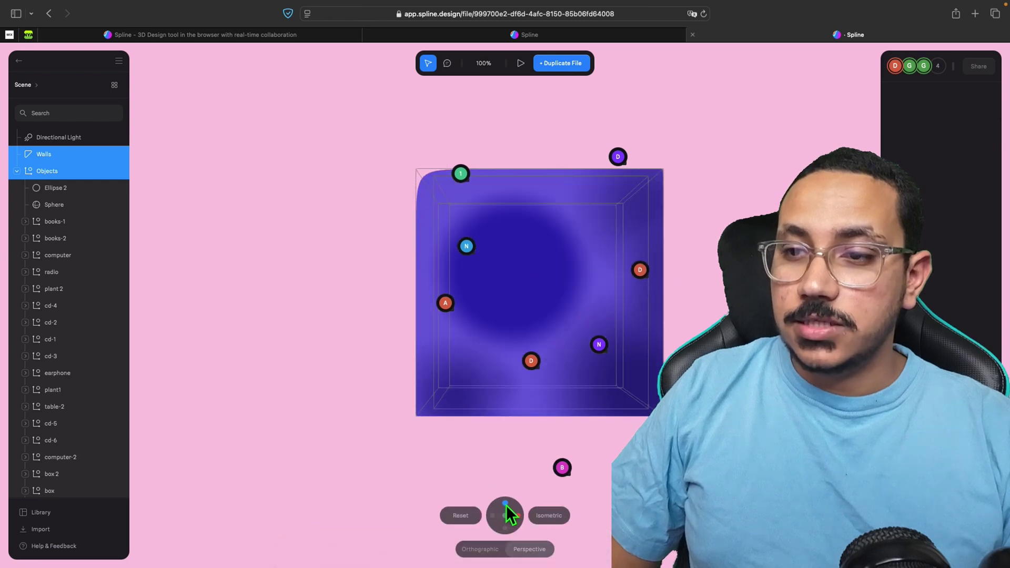
left_click(507, 504)
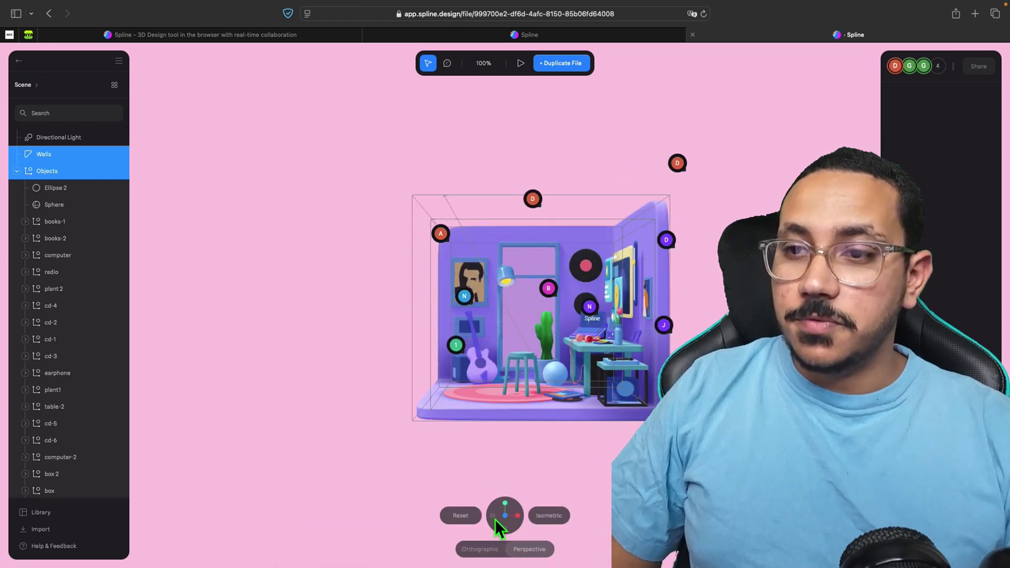
scroll(596, 361, "up", 5)
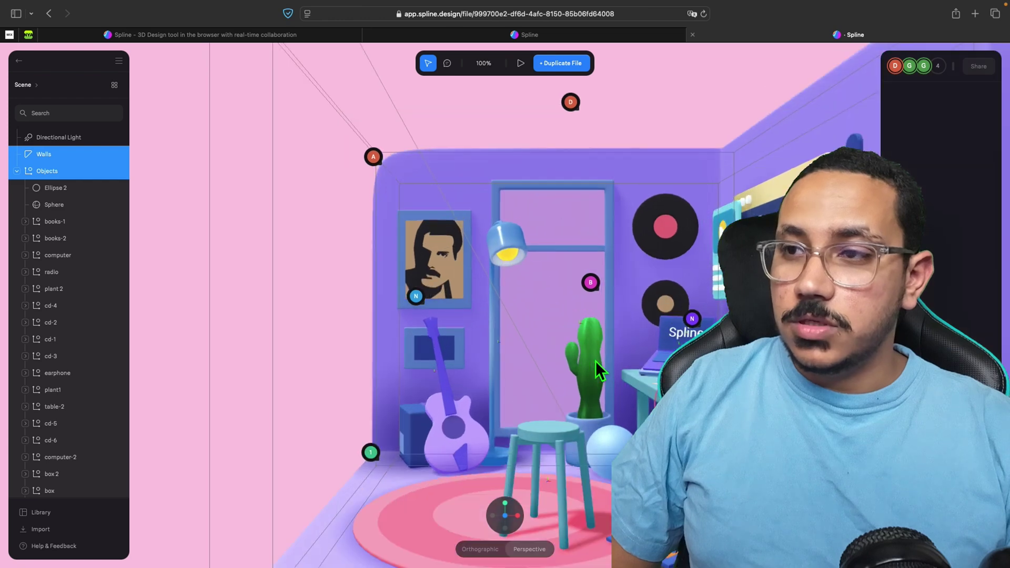
Preview the interactive room in play mode, exit the preview and close the example's tab.
left_click(521, 63)
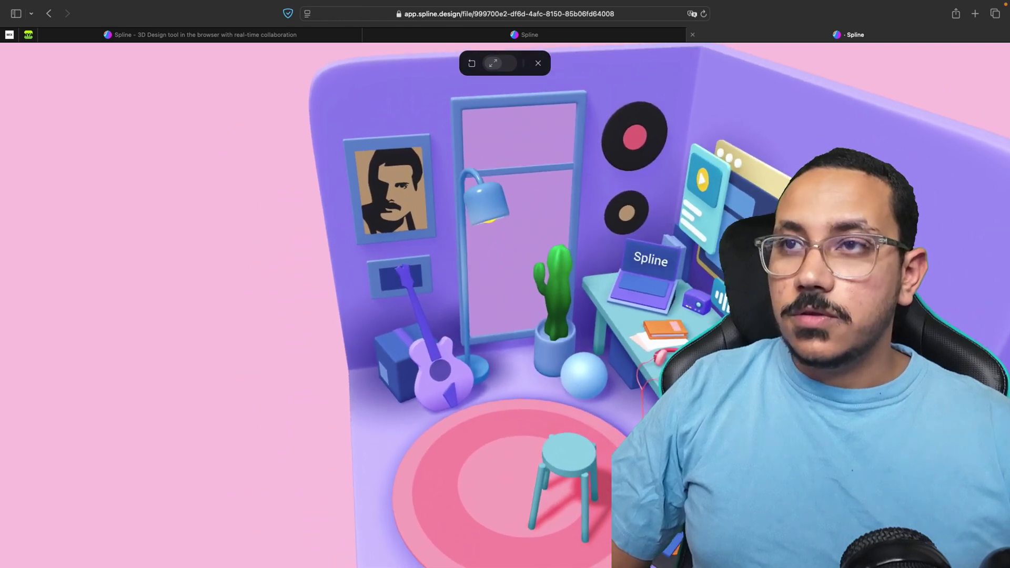
left_click(539, 64)
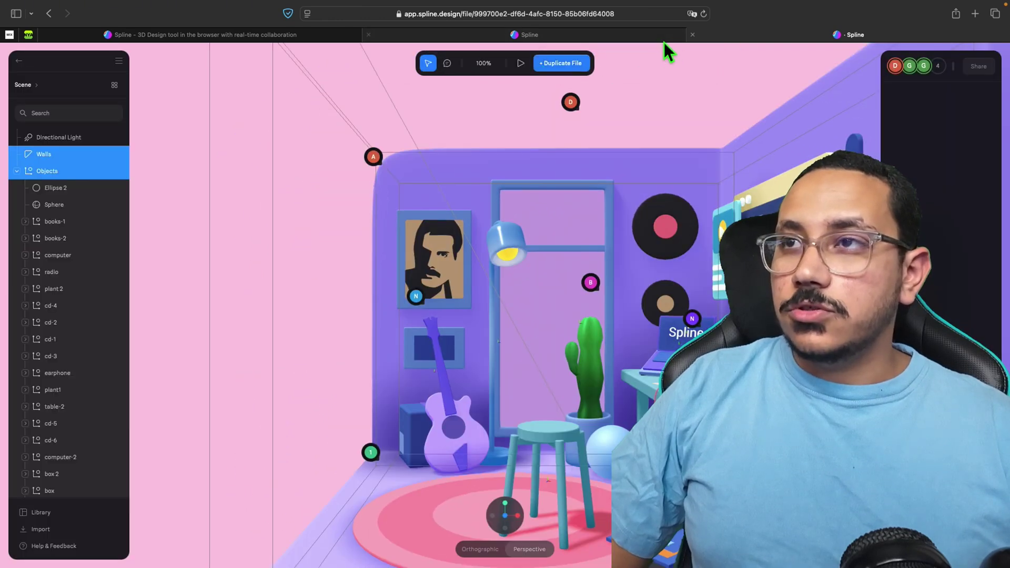
left_click(693, 36)
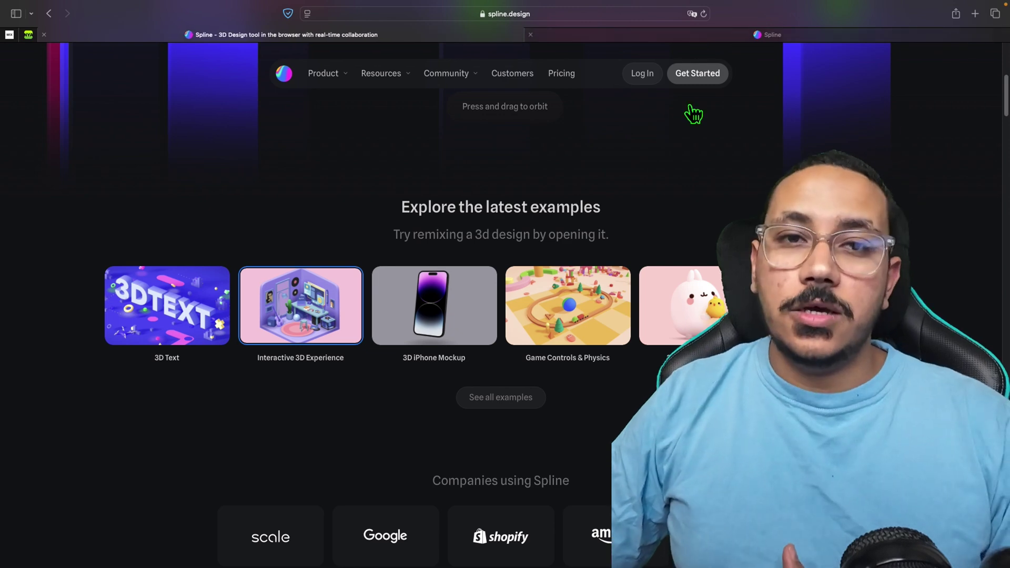
Get started from the Spline homepage header to open the dashboard, and look over its files, tutorials and library examples.
scroll(660, 176, "up", 7)
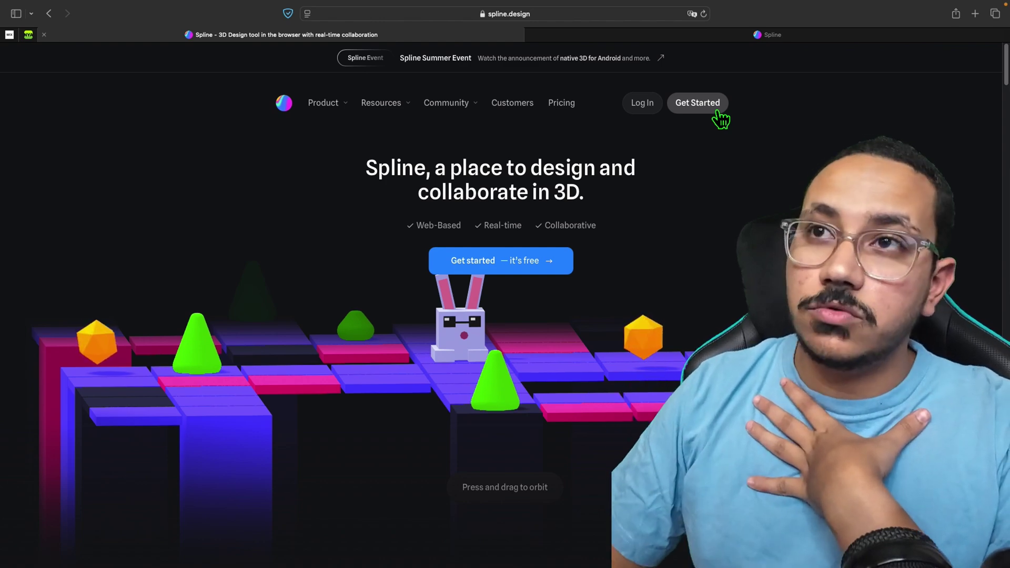
left_click(711, 106)
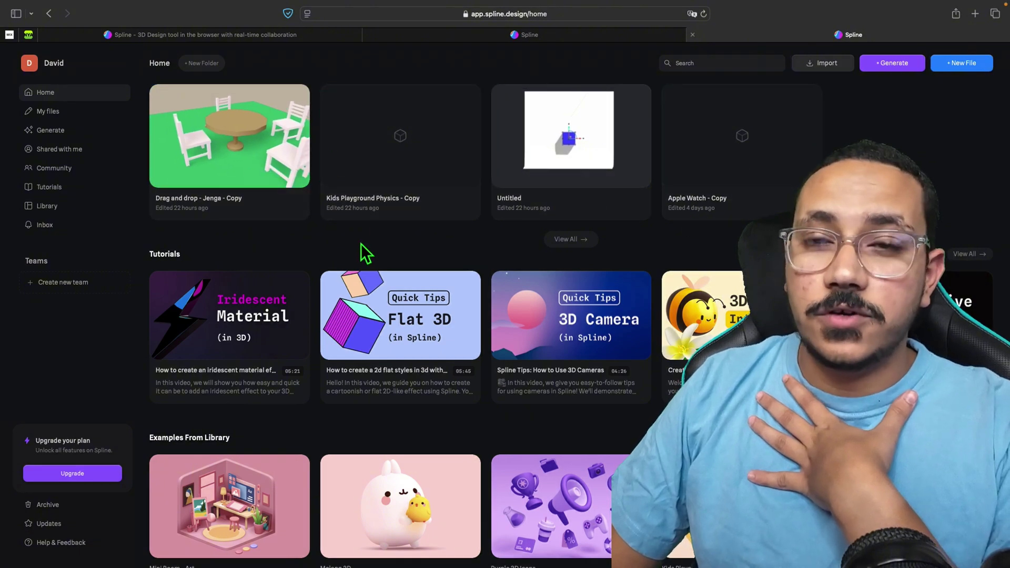
scroll(362, 241, "down", 3)
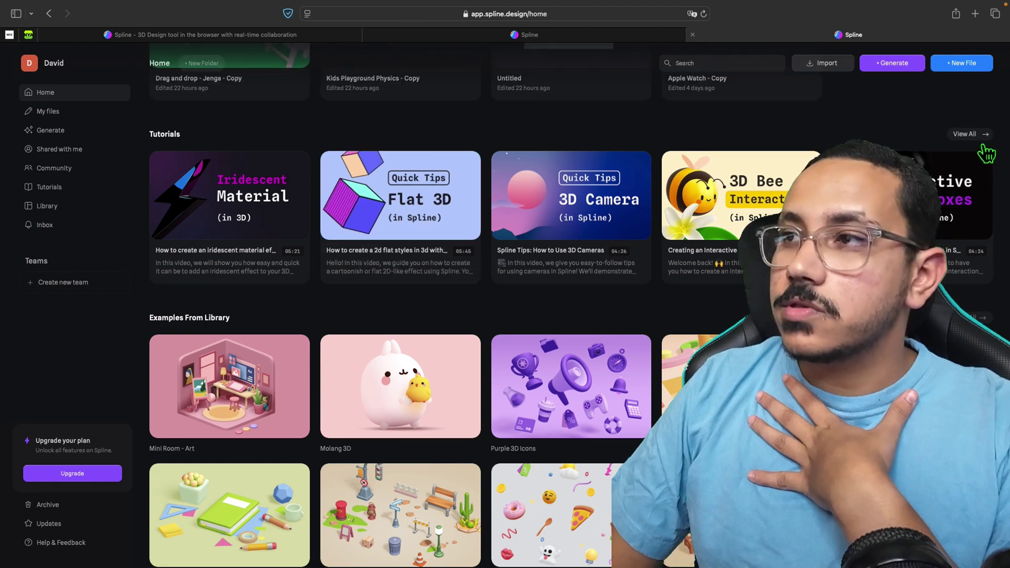
View all tutorials and browse through the full collection, returning to its beginning.
left_click(982, 145)
scroll(621, 271, "down", 5)
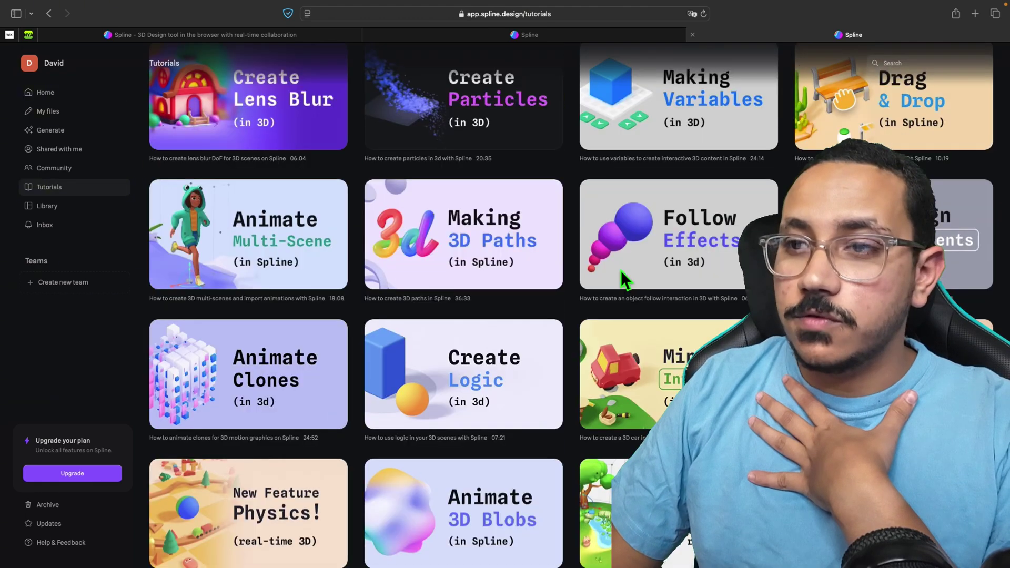
scroll(620, 270, "down", 4)
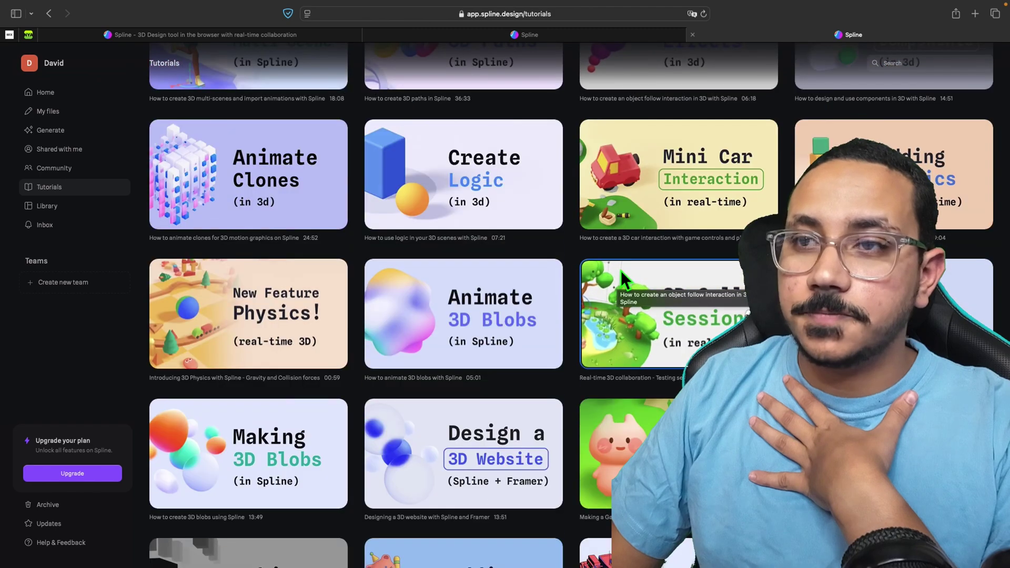
scroll(621, 270, "down", 20)
scroll(621, 270, "up", 16)
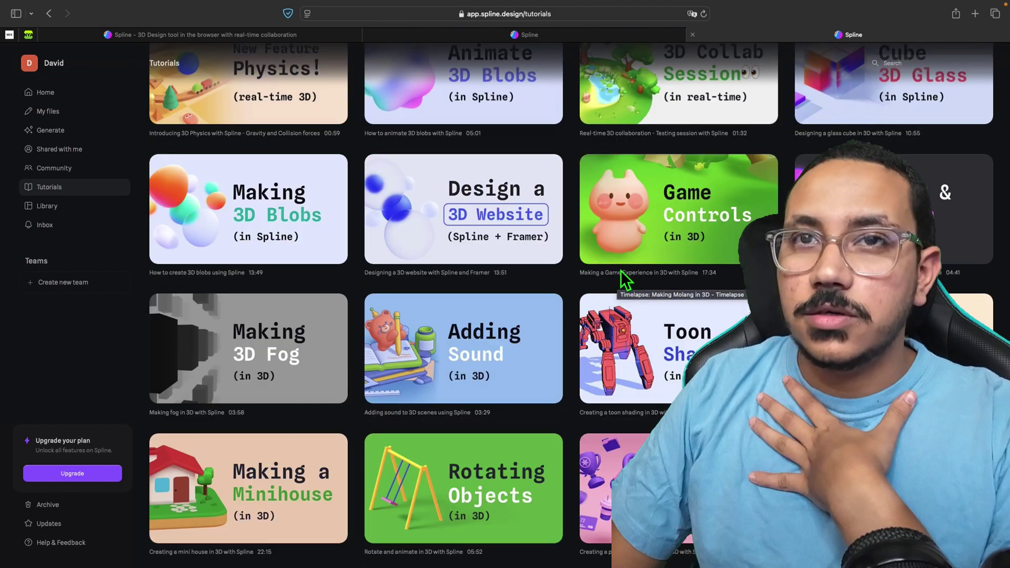
scroll(621, 271, "up", 15)
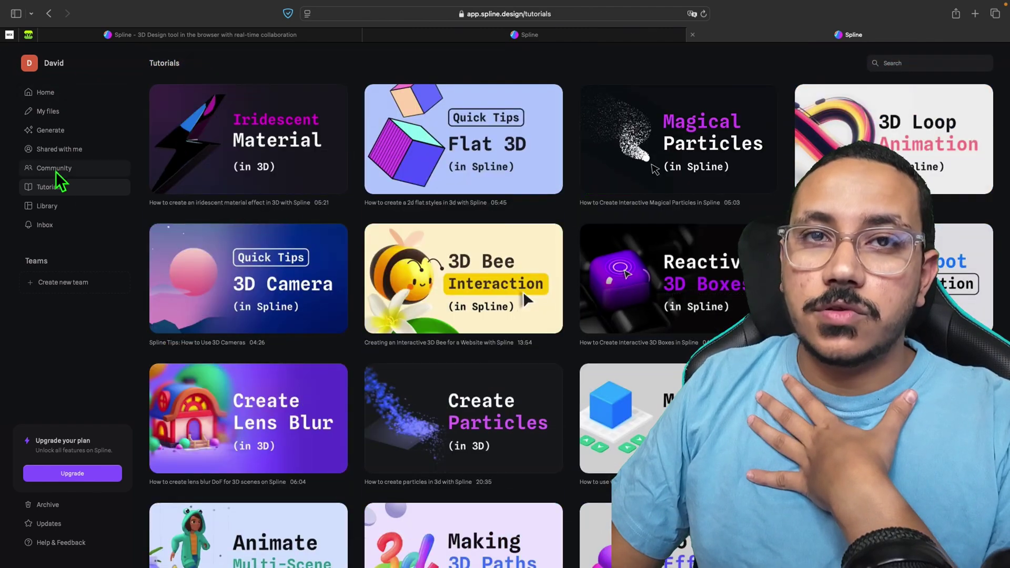
Open the Library and browse its scenes from 3D Icons and 3D Paths to the Apparel and Cartoon & Sketch categories.
left_click(54, 206)
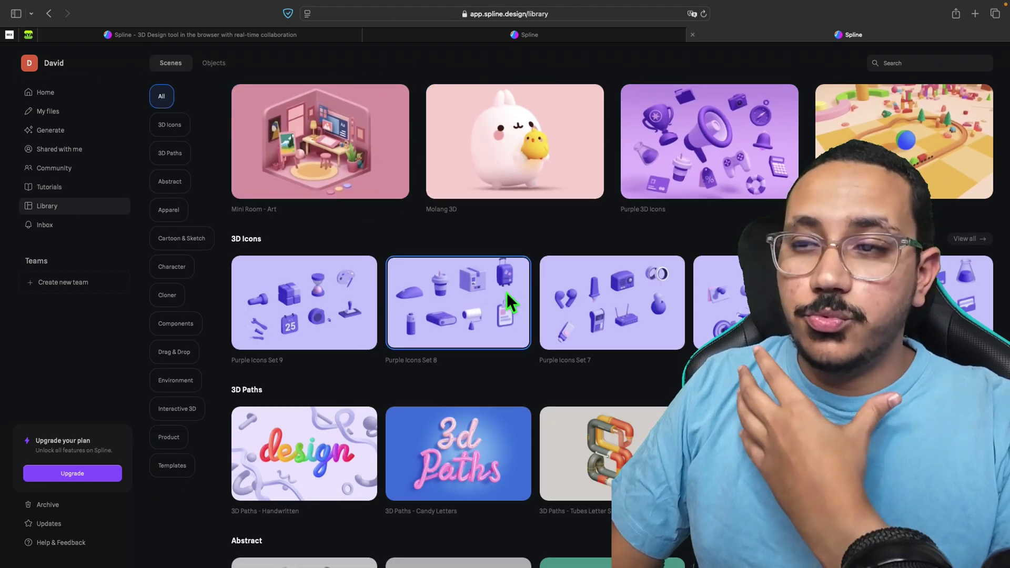
scroll(473, 314, "down", 3)
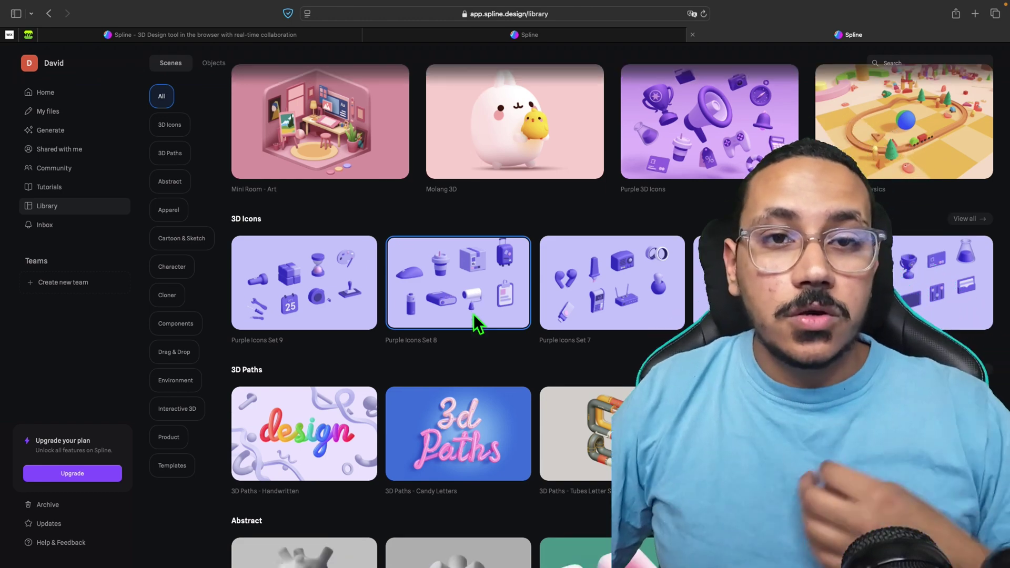
scroll(474, 314, "down", 10)
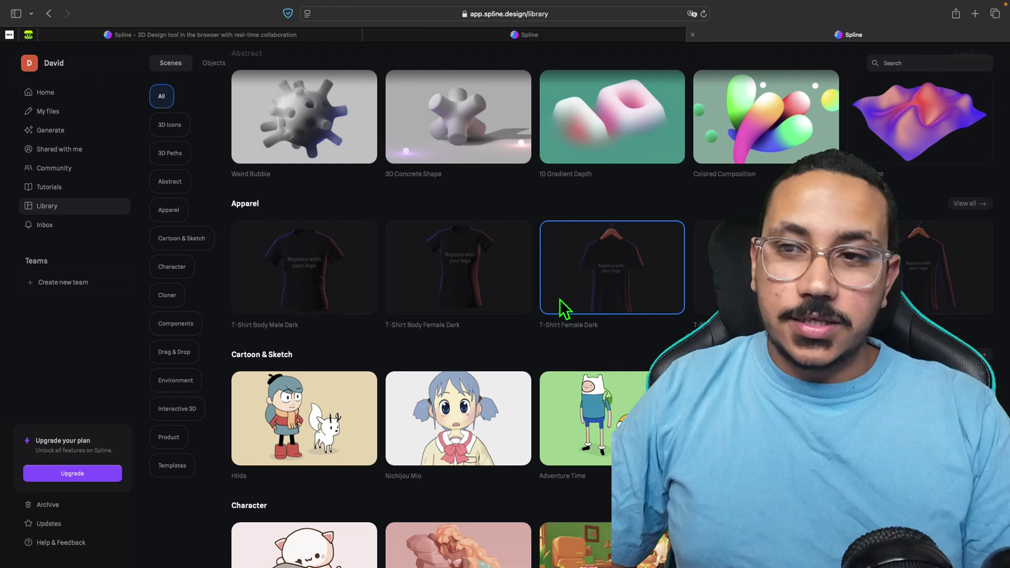
Finish browsing the Library, return to Home, create a new file and dismiss its starter templates to keep the default scene.
scroll(560, 308, "down", 5)
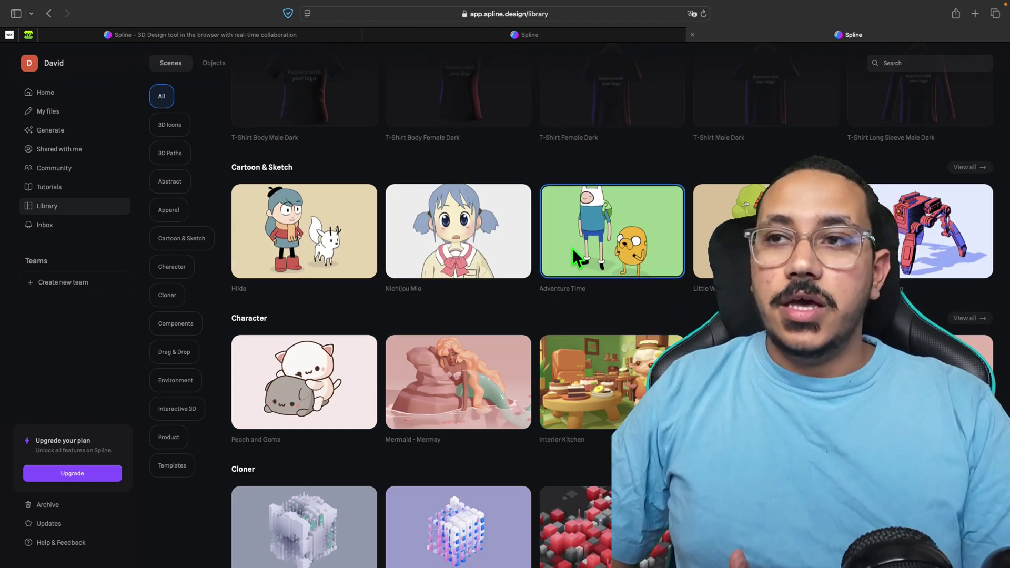
scroll(572, 249, "up", 18)
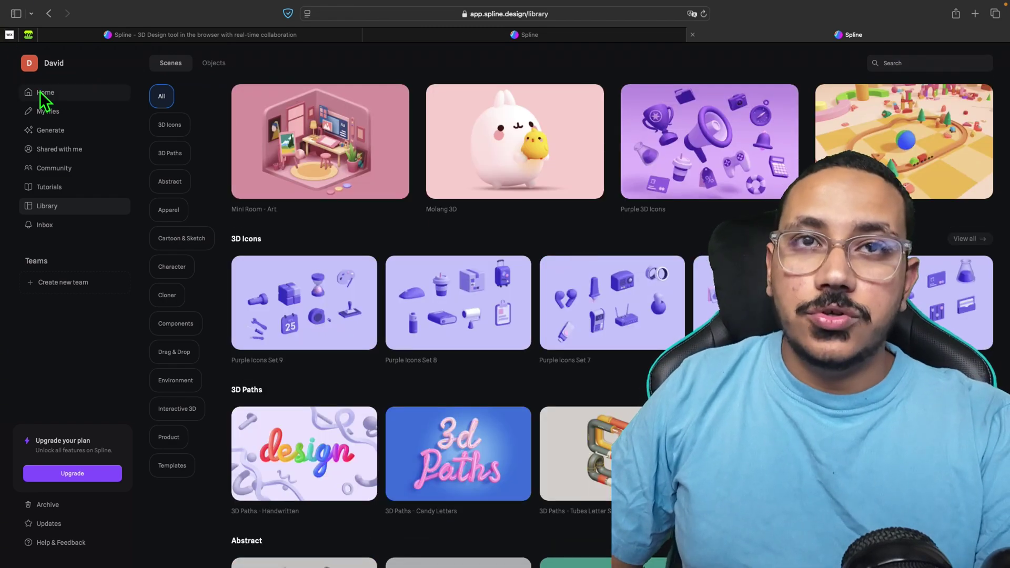
left_click(43, 94)
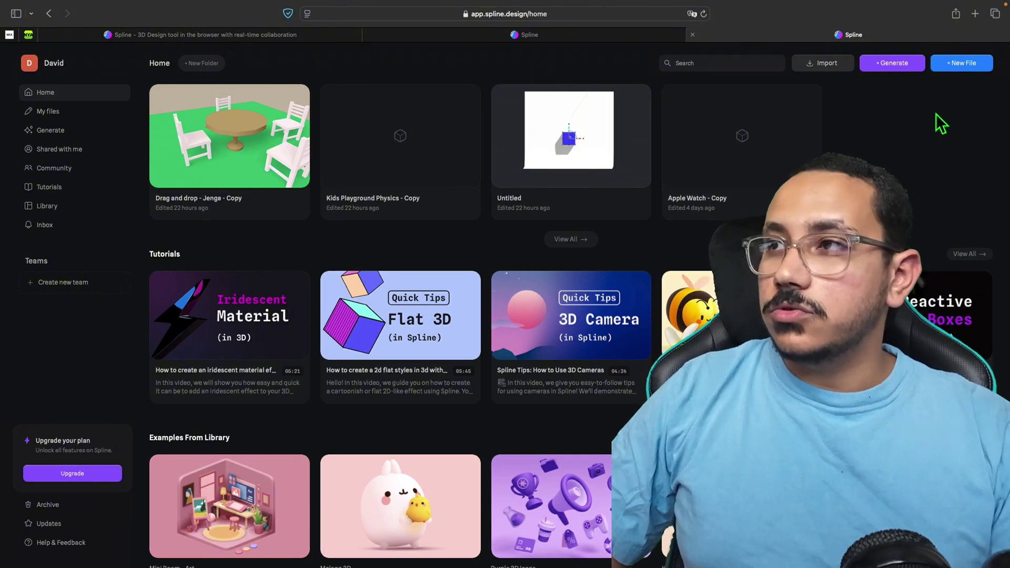
left_click(959, 65)
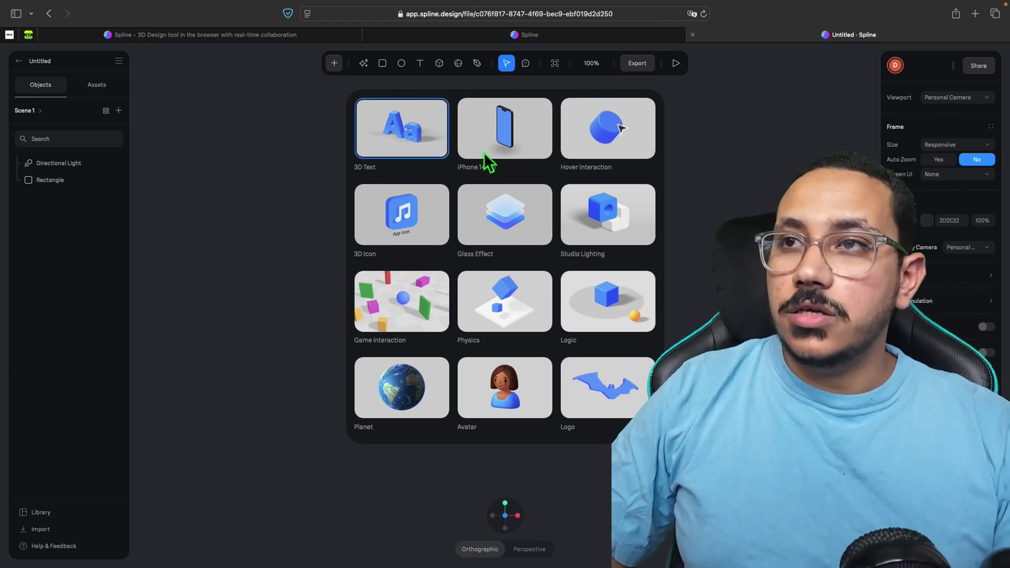
left_click(719, 216)
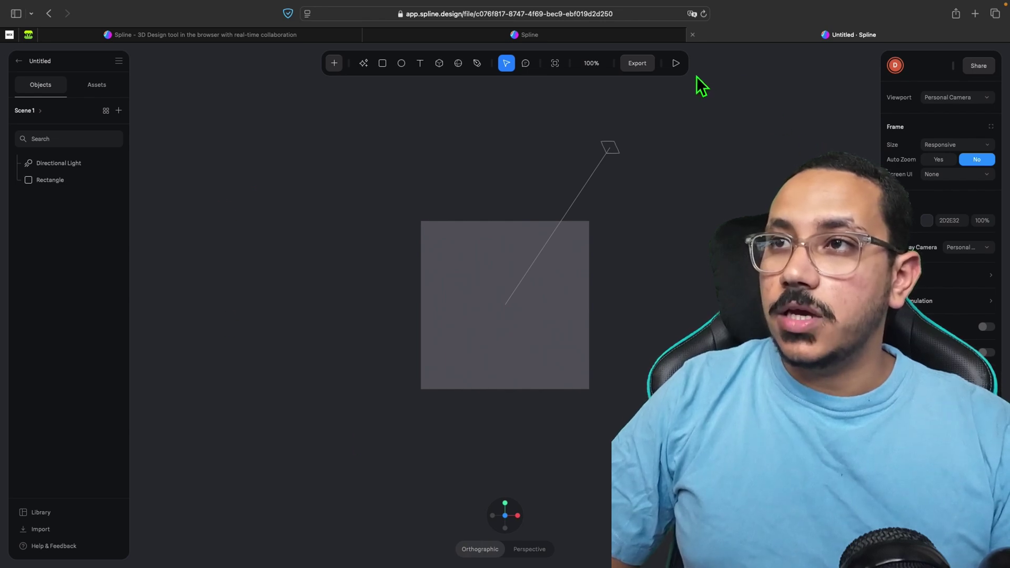
Preview the default rectangle scene in play mode, try rotating the view, and exit the preview.
left_click(680, 67)
left_click_drag(528, 343, 638, 357)
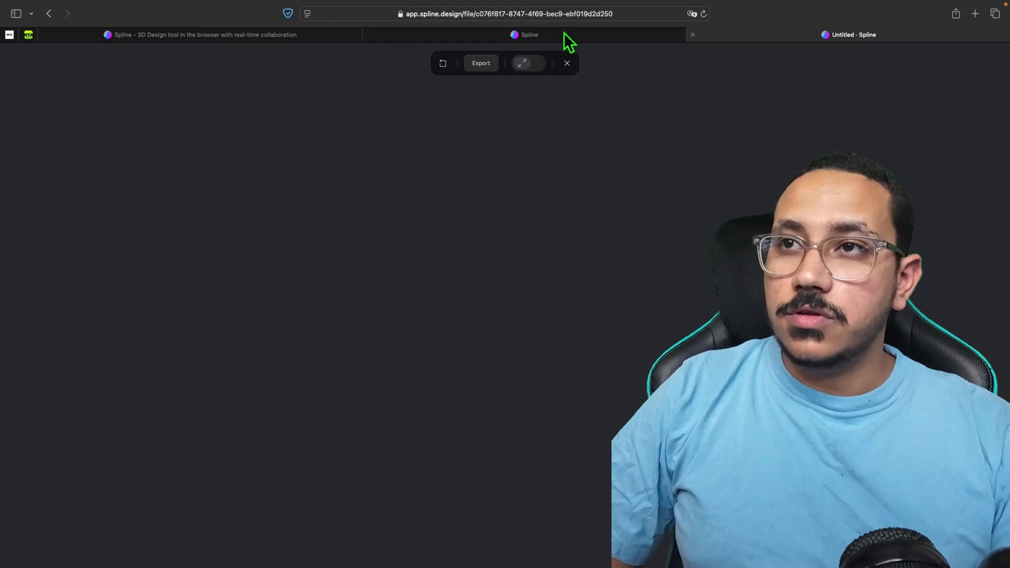
left_click(568, 63)
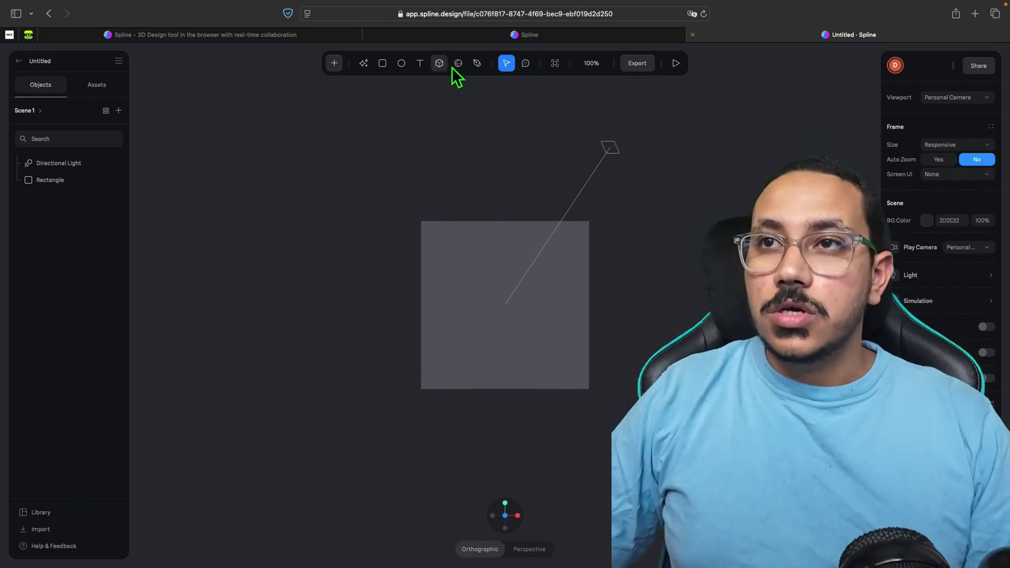
Look through the objects that can be added to the scene, choose AI Generate and dismiss the plan upgrade offer.
left_click(334, 64)
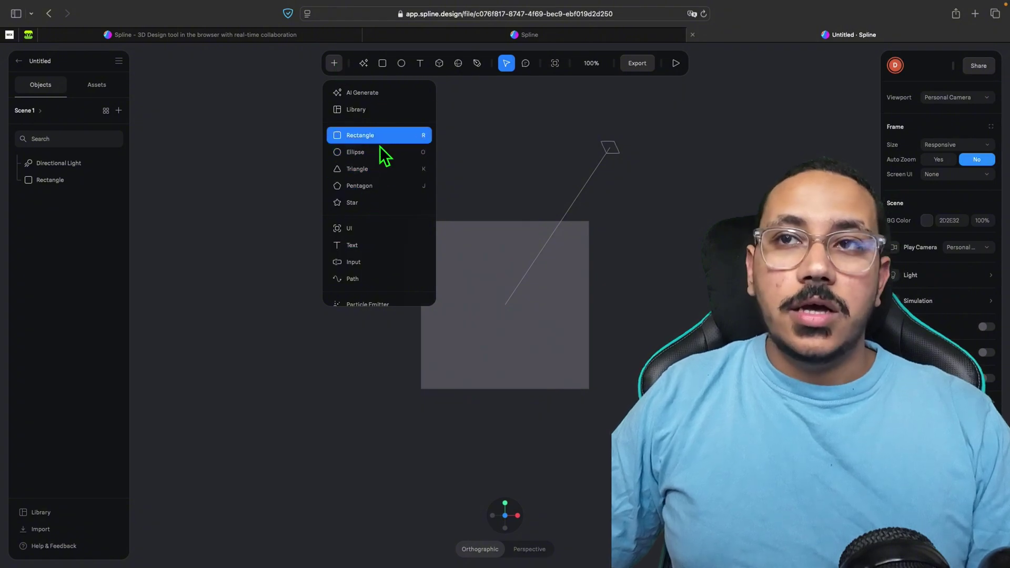
scroll(383, 140, "down", 6)
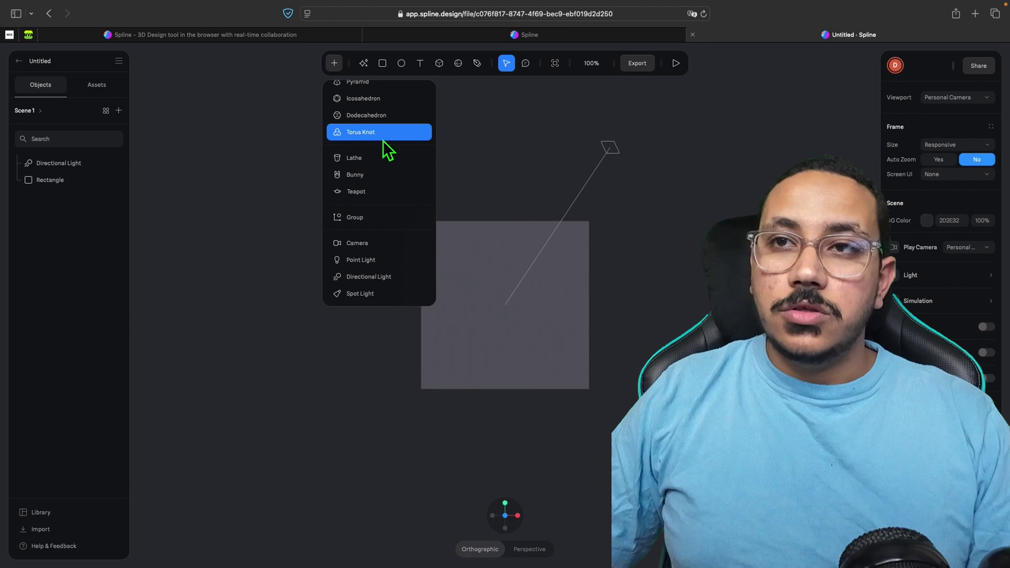
scroll(383, 140, "up", 6)
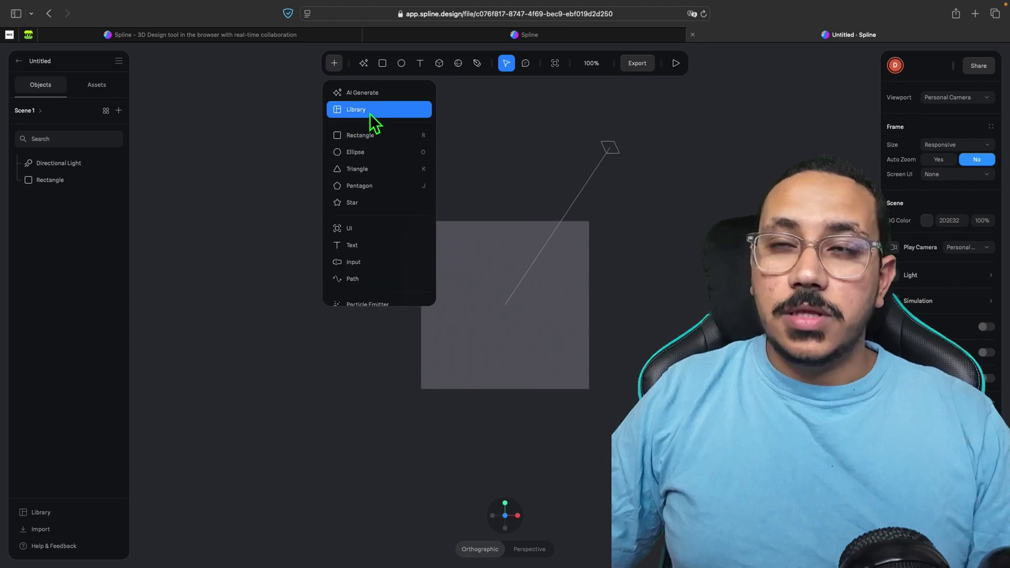
left_click(368, 99)
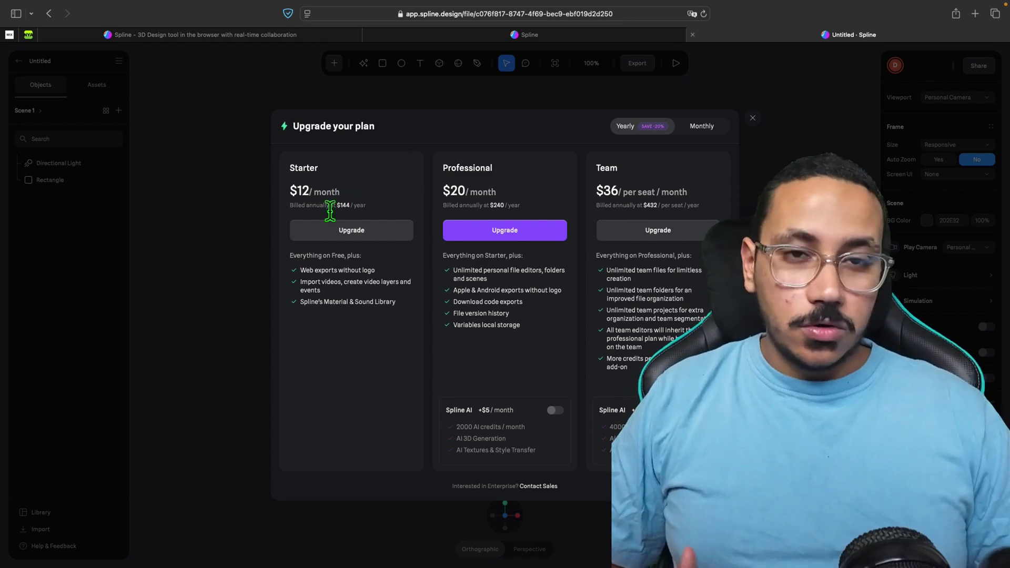
left_click(752, 118)
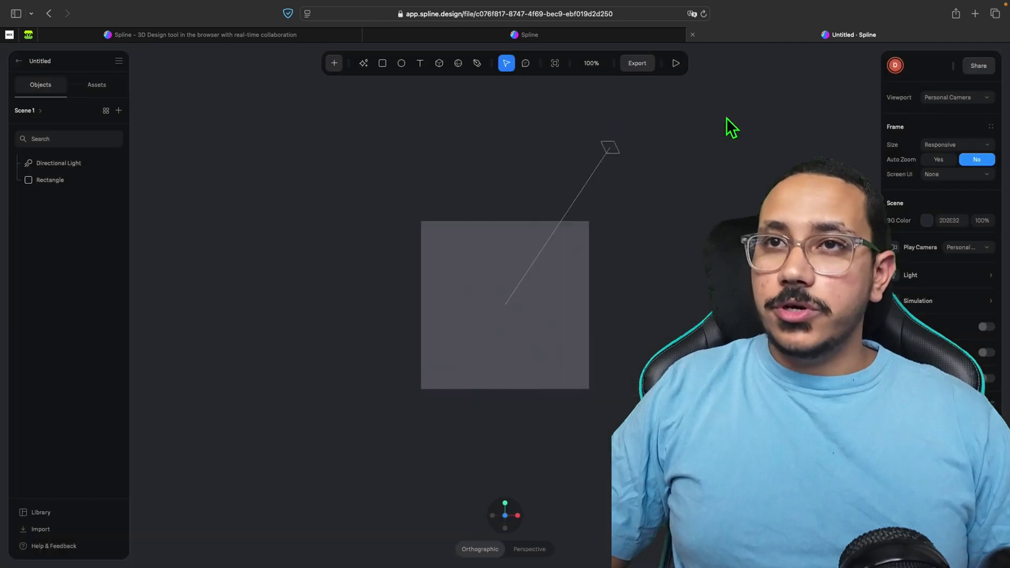
Search the object library for "backdrop", "drop" and "carpet", add Carpet Pink to the scene, and close the library.
left_click(334, 63)
left_click(345, 112)
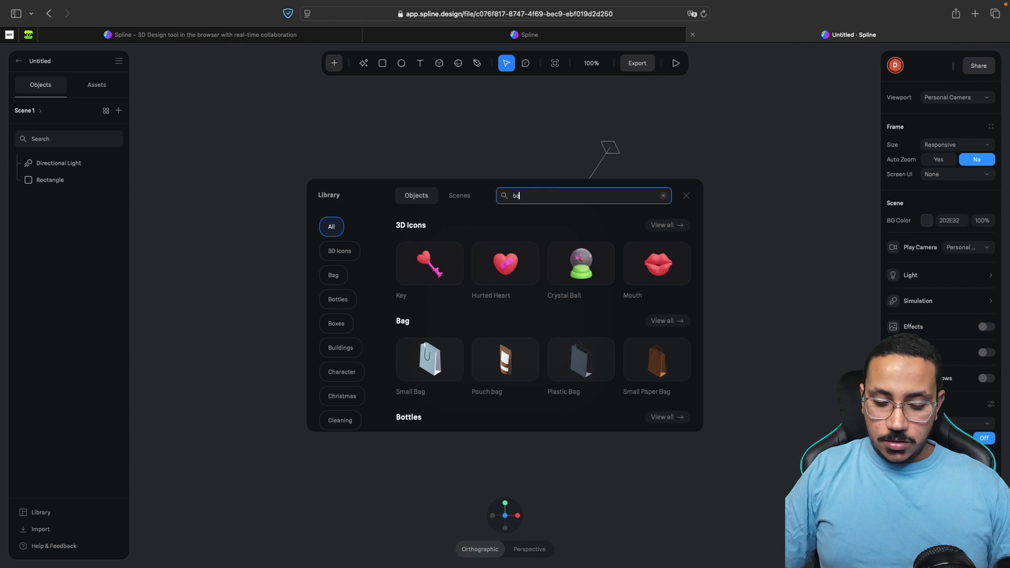
type("back")
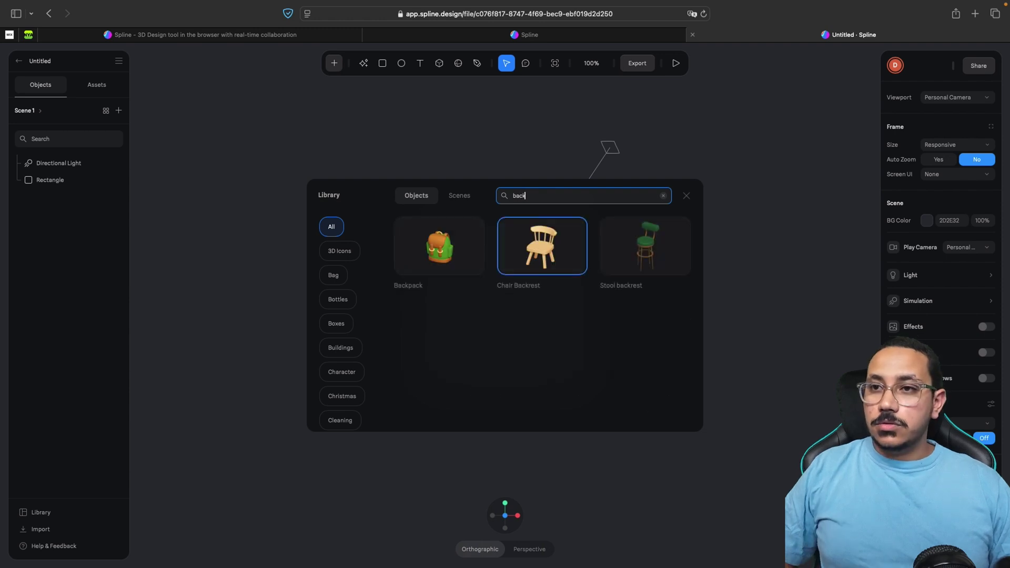
type("drop")
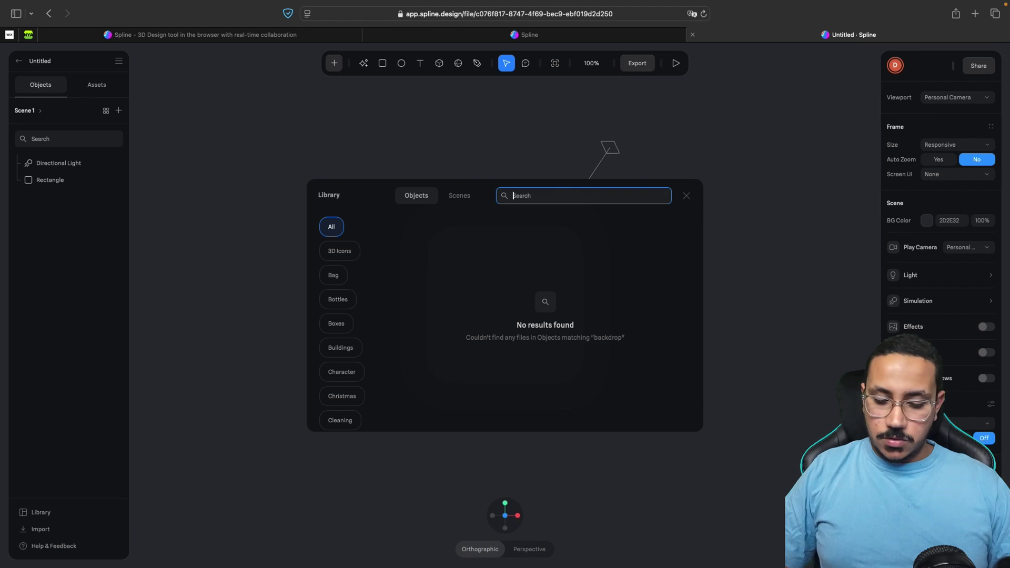
type("drop")
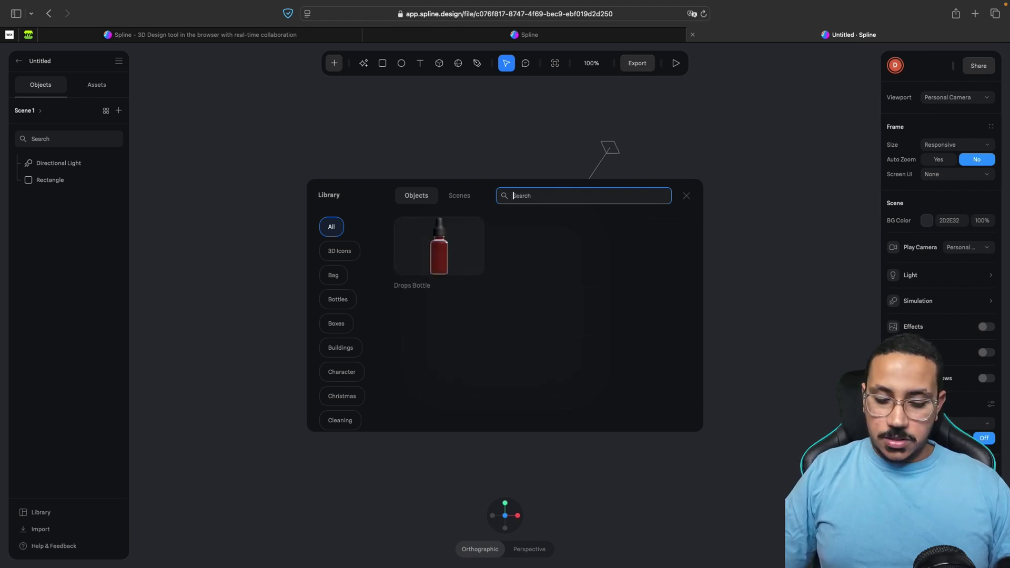
type("carpet")
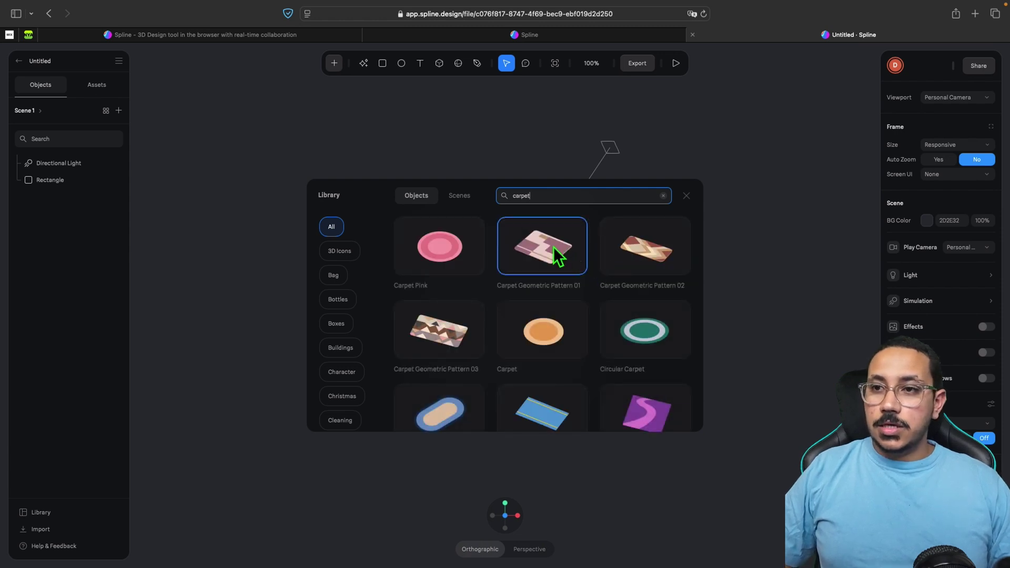
left_click_drag(465, 258, 528, 323)
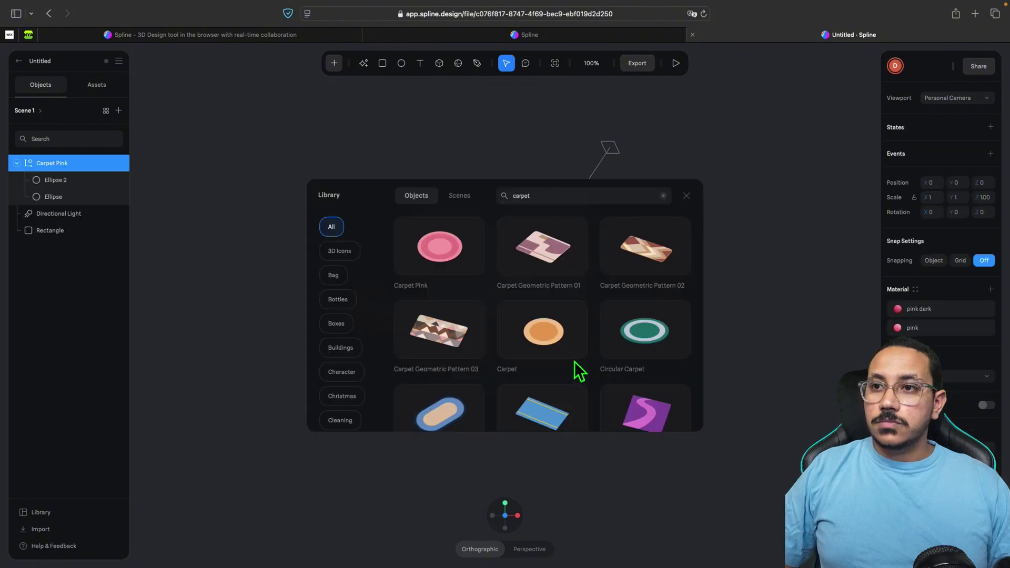
left_click(686, 196)
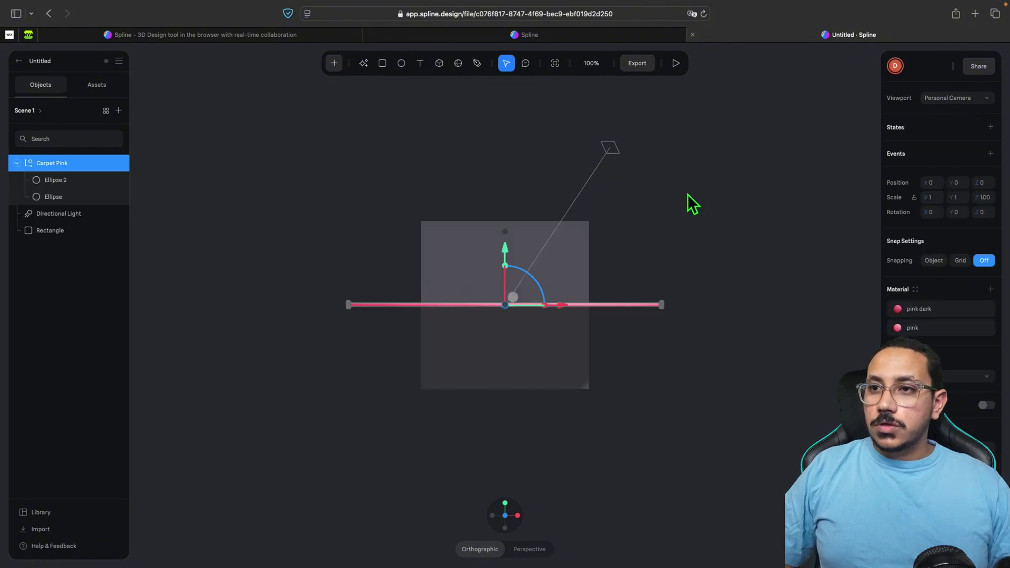
Raise the pink carpet vertically to a Y position of about 160.8, above the rectangle.
right_click(688, 197)
left_click(668, 178)
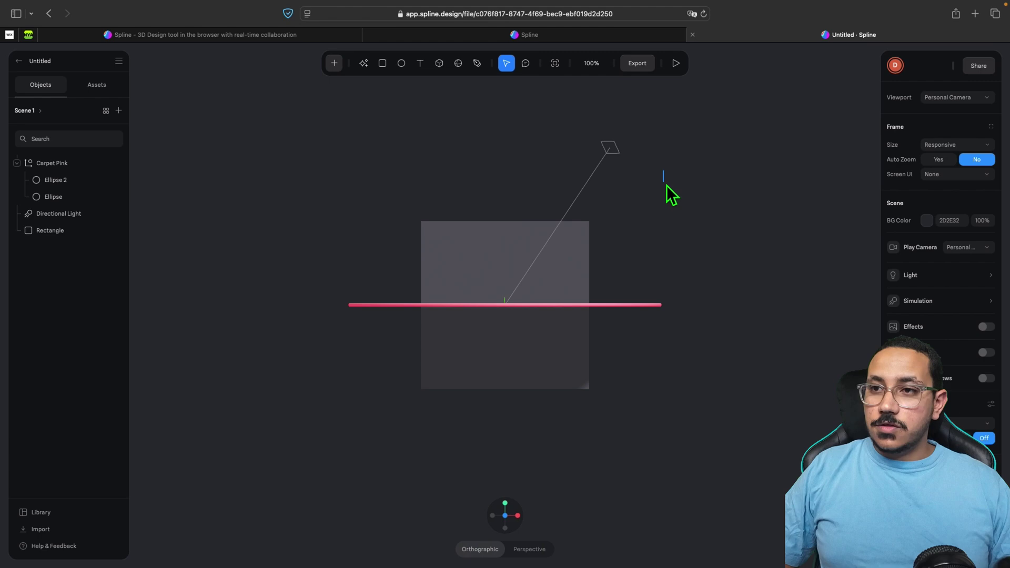
left_click_drag(667, 189, 629, 273)
left_click(629, 272)
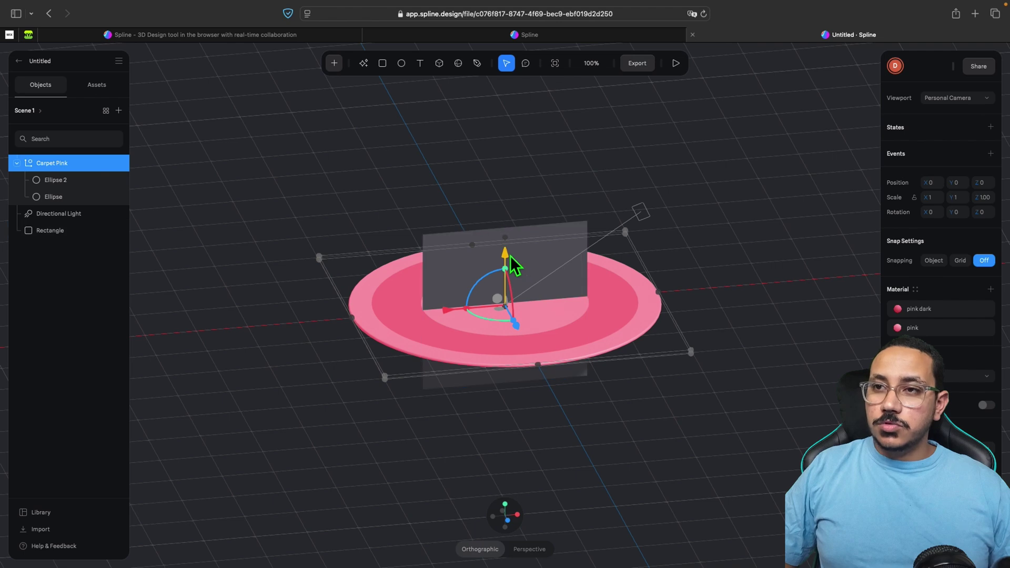
left_click_drag(513, 241, 516, 178)
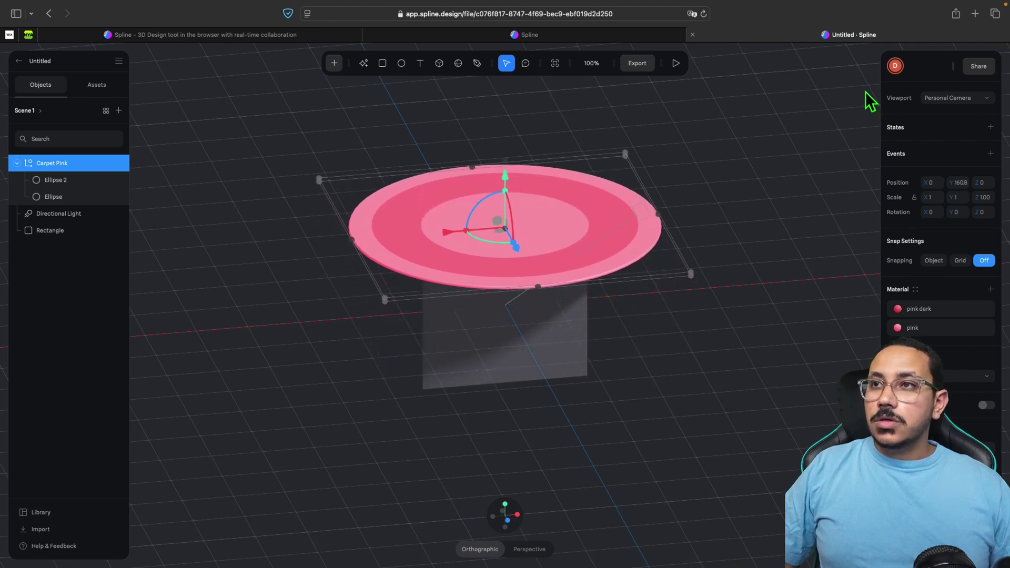
Preview the raised carpet in play mode, rotate the view around it and exit the preview.
left_click(676, 63)
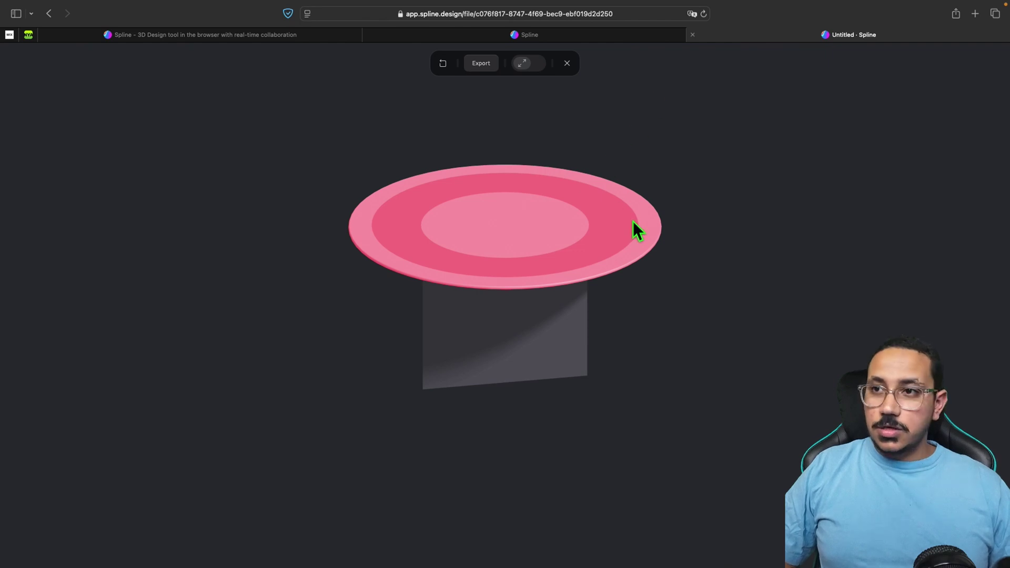
left_click_drag(633, 221, 509, 234)
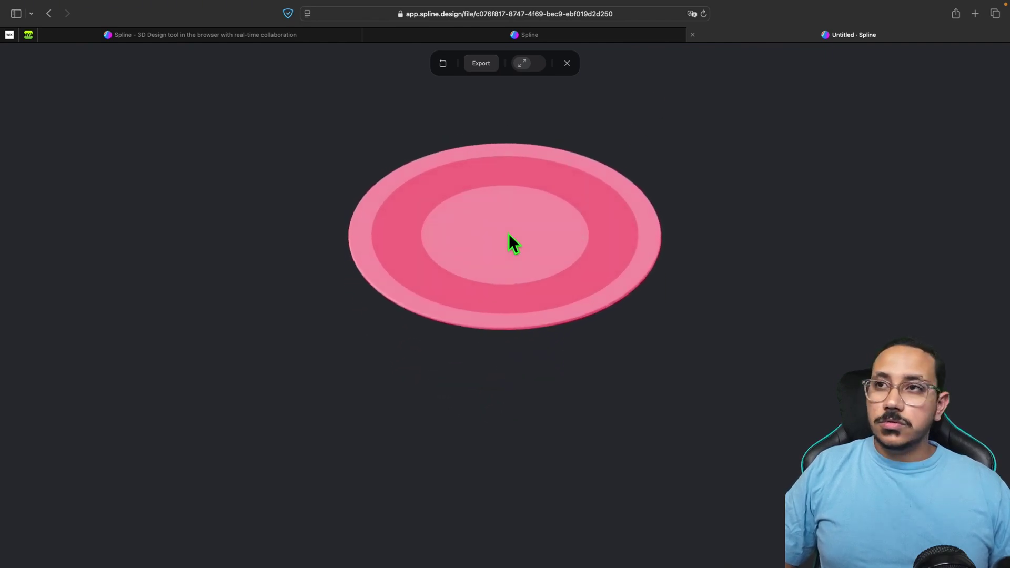
left_click(571, 63)
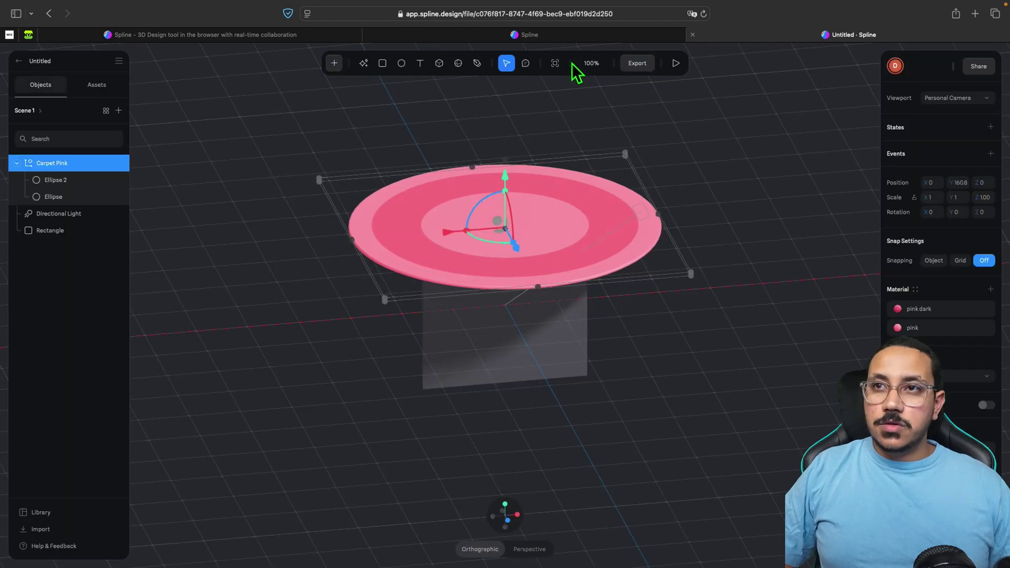
Search the object library for "bottle", add the Realistic Soda Can to the scene, and close the library.
left_click(339, 65)
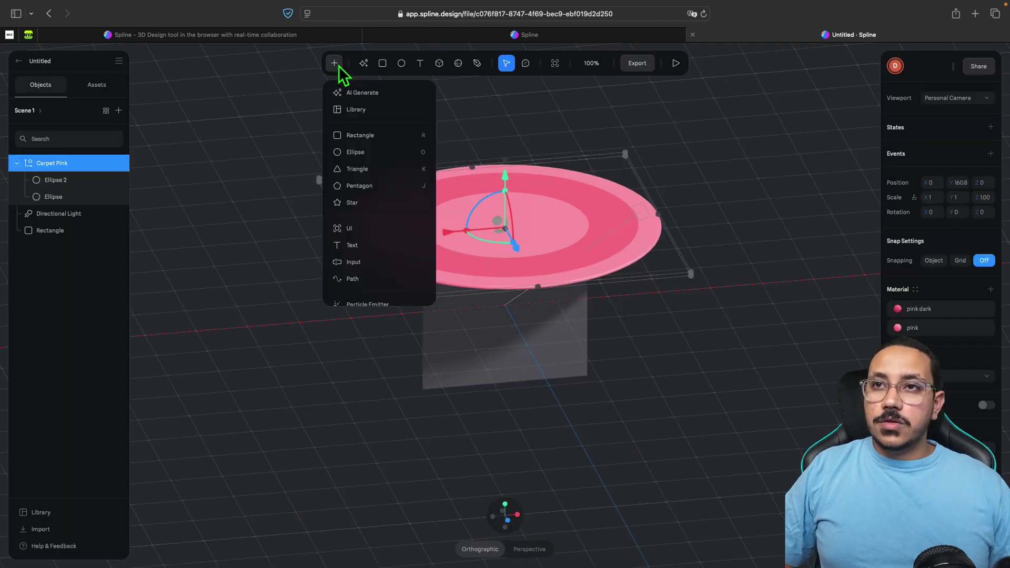
left_click(366, 117)
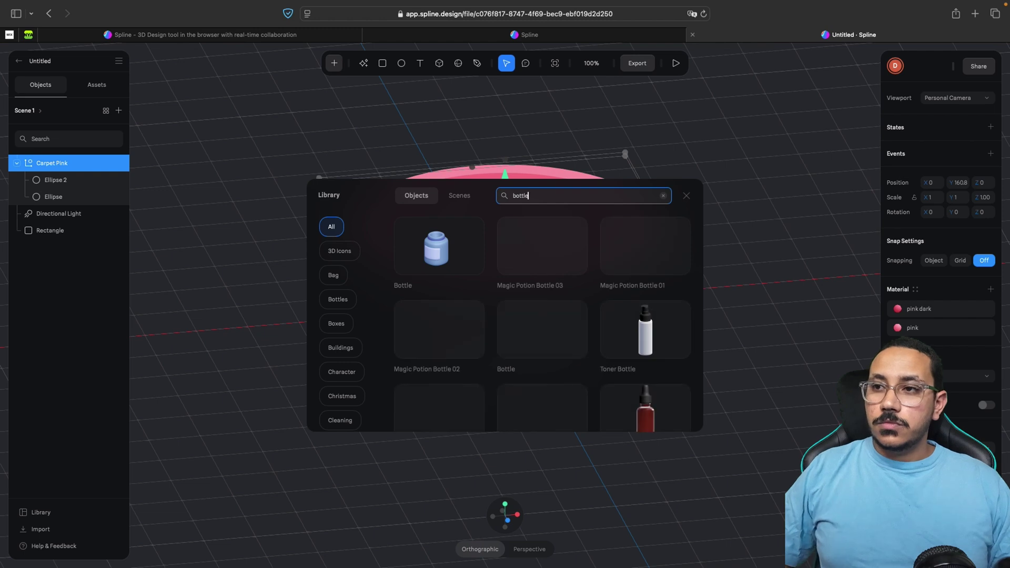
scroll(513, 345, "down", 10)
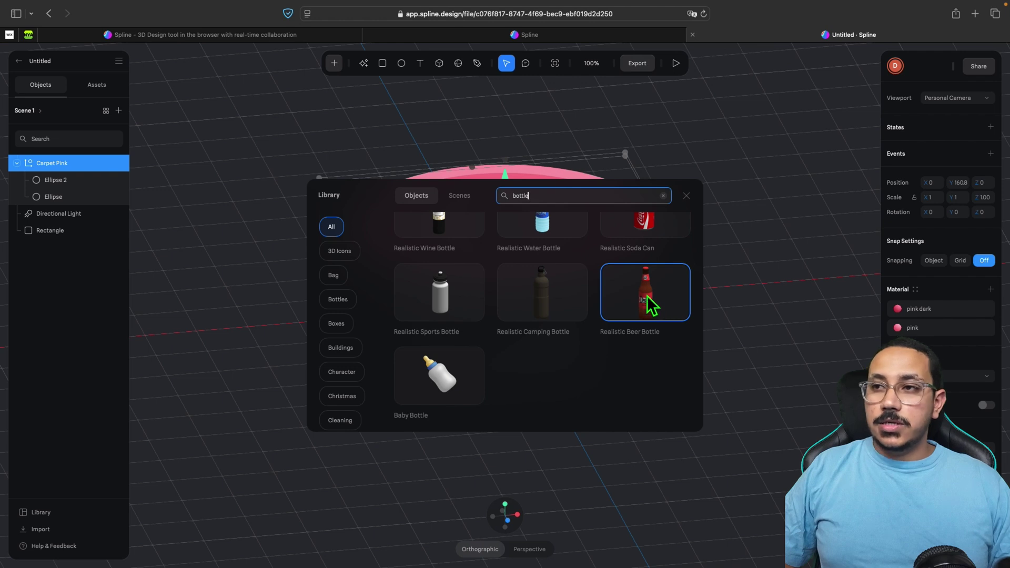
scroll(649, 306, "up", 2)
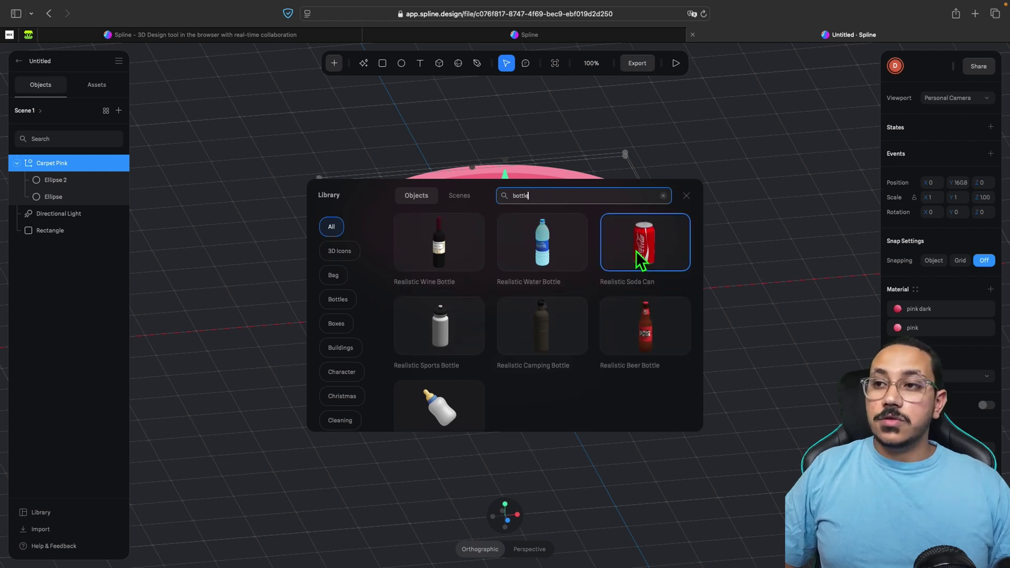
left_click_drag(647, 263, 707, 311)
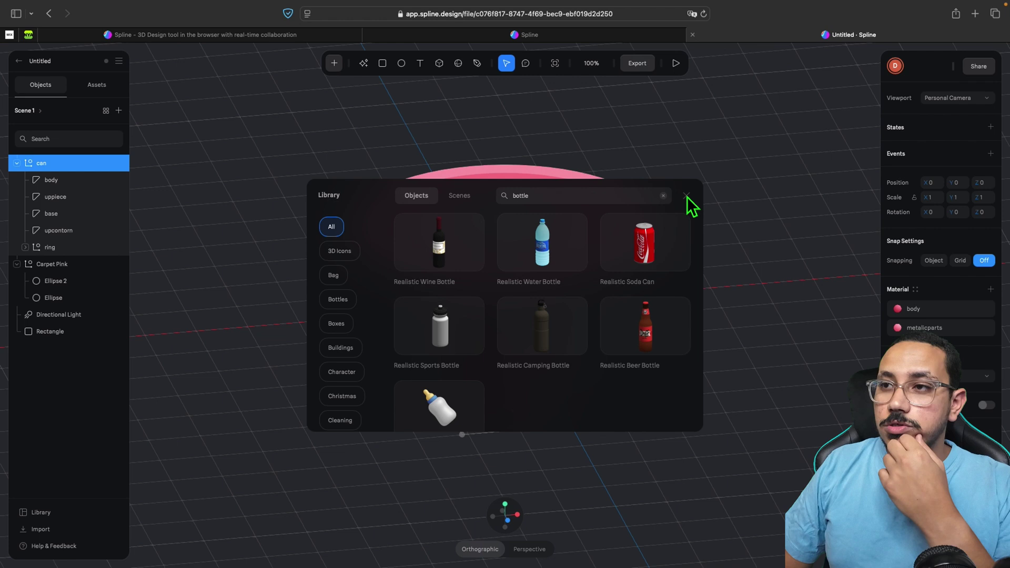
left_click(687, 197)
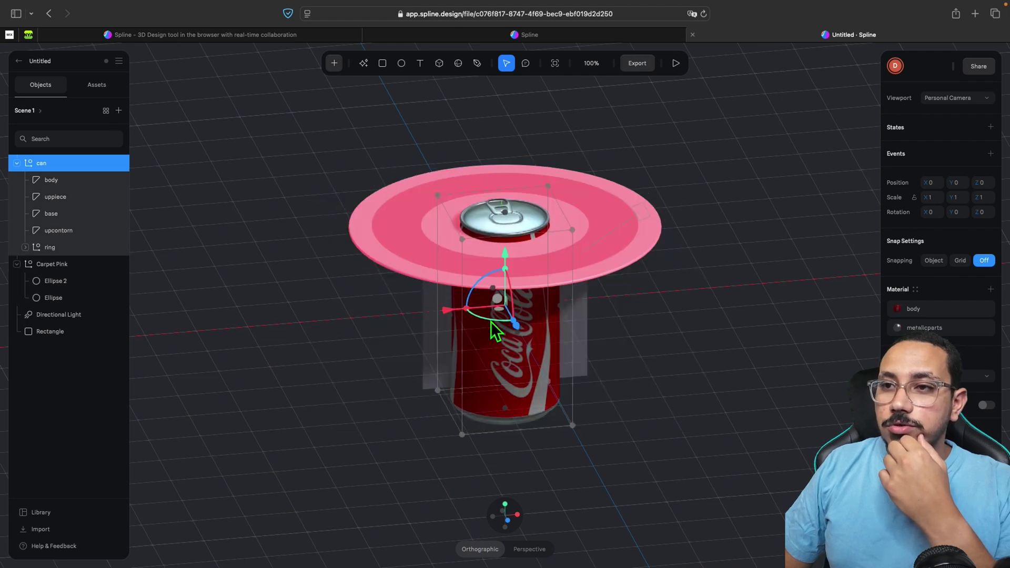
Raise the soda can to a Y position of about 393 so it stands on the carpet, and check its placement from above.
left_click_drag(506, 254, 507, 68)
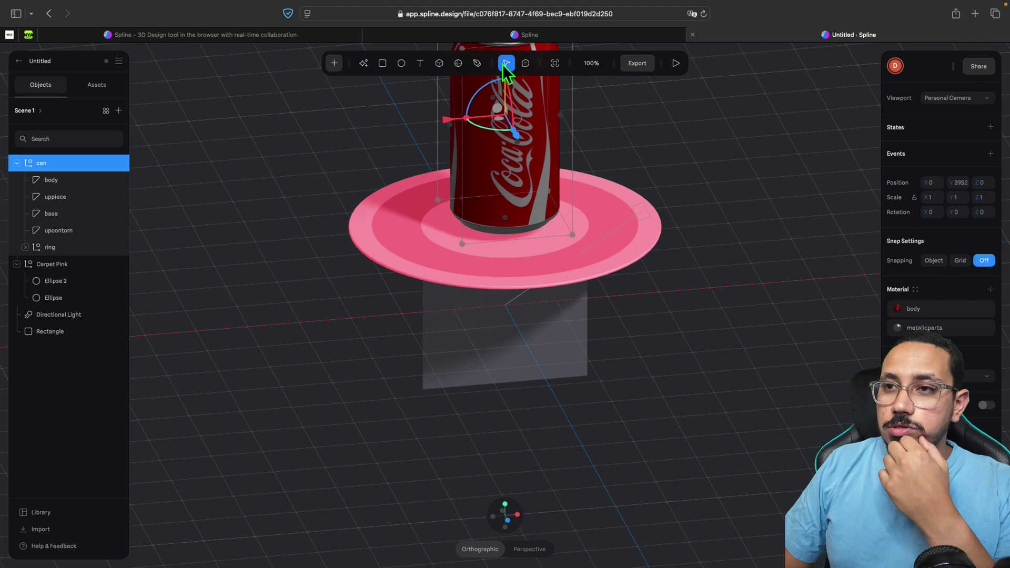
right_click(748, 290)
left_click(698, 187)
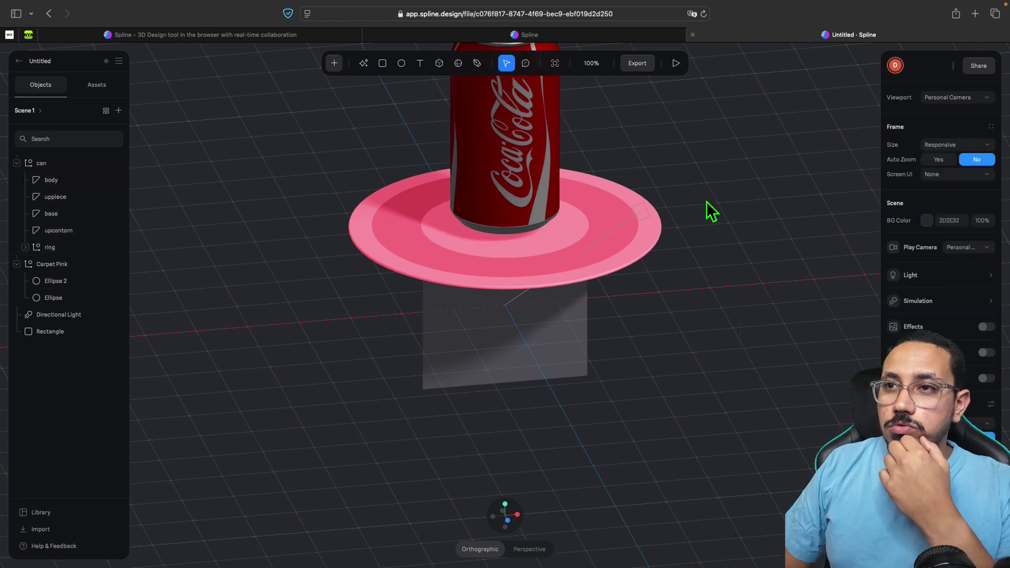
left_click_drag(706, 191, 703, 220, "alt")
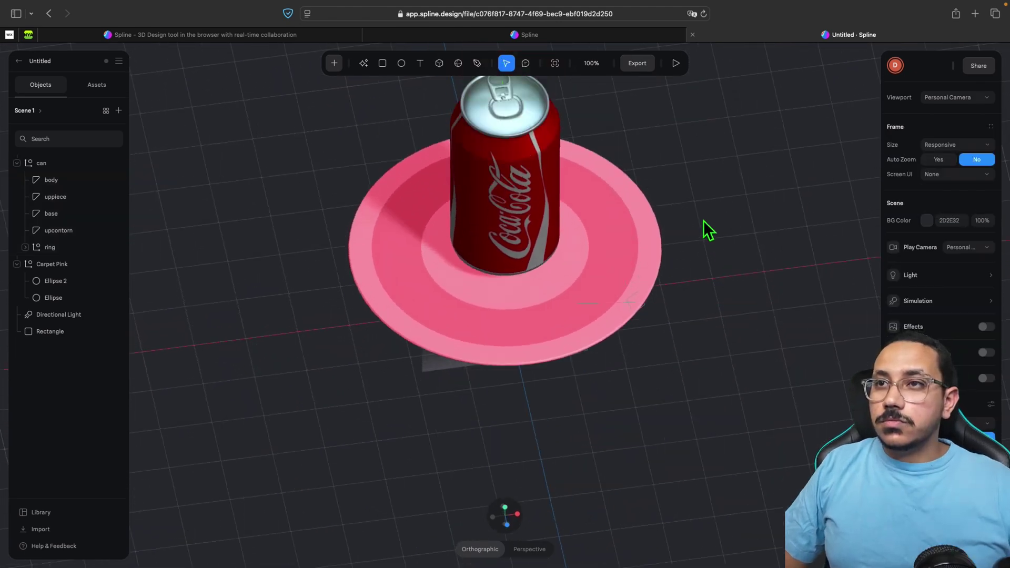
left_click(462, 199)
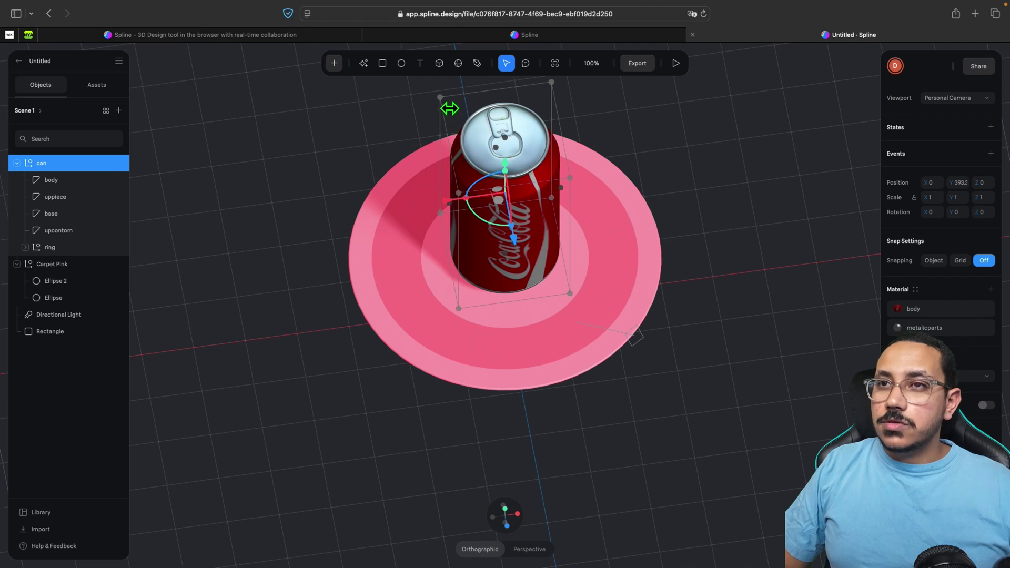
left_click_drag(448, 105, 509, 190)
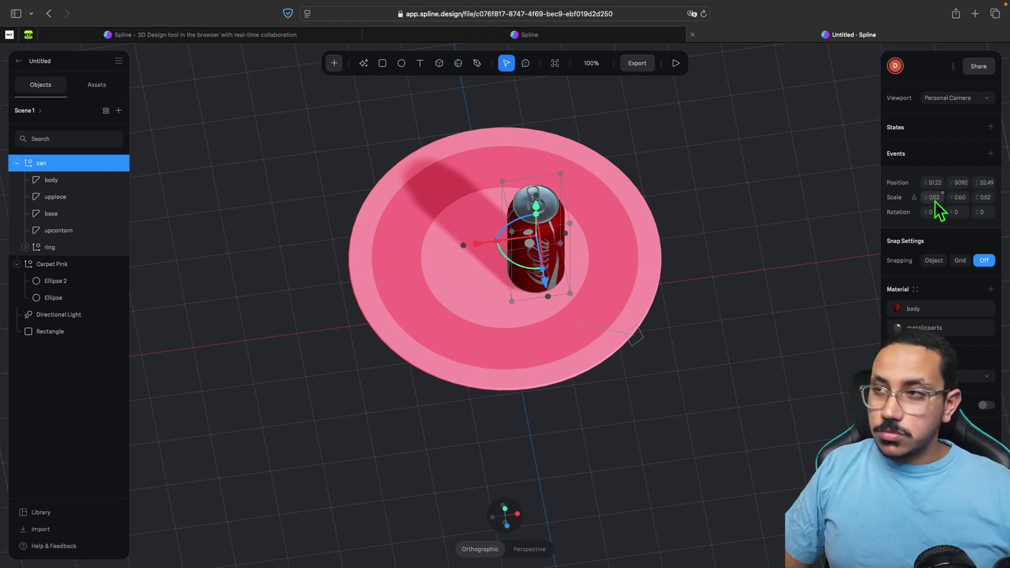
key("super+z")
key("Escape")
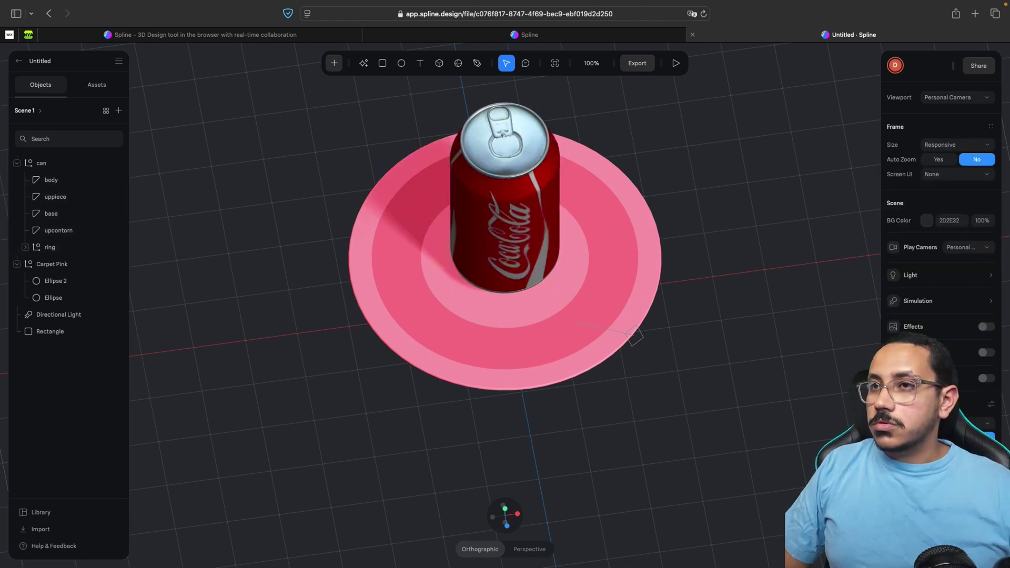
Set the soda can's scale to 0.5 on X, Y and Z, and raise it to a Y position of about 465.
left_click(506, 203)
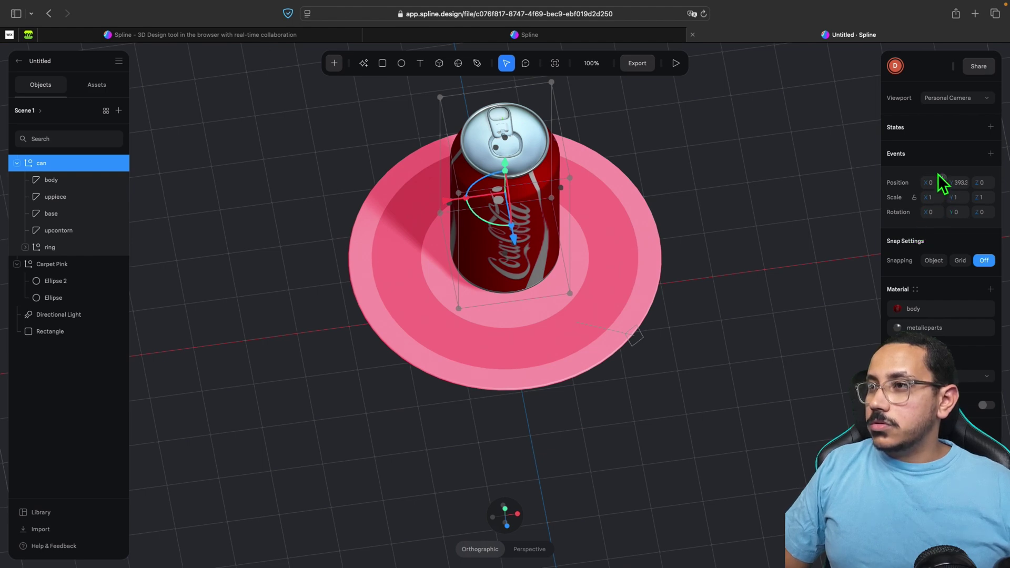
left_click(938, 203)
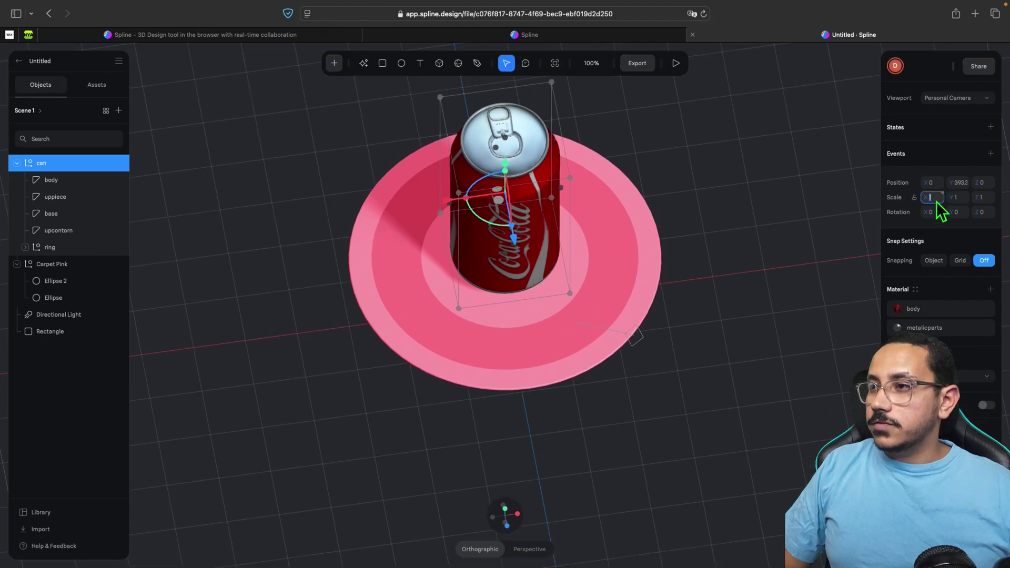
type("0.5")
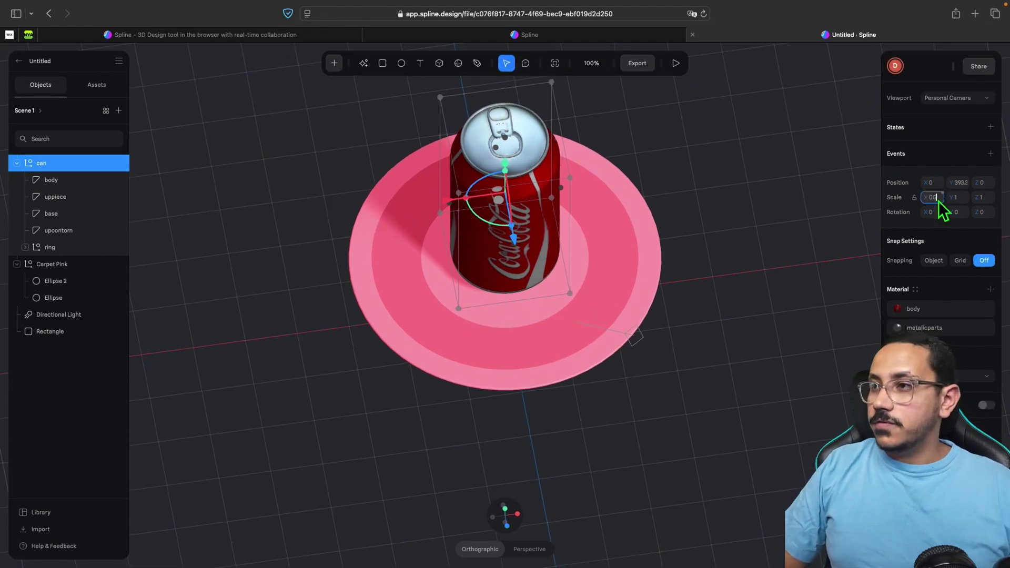
key("Tab")
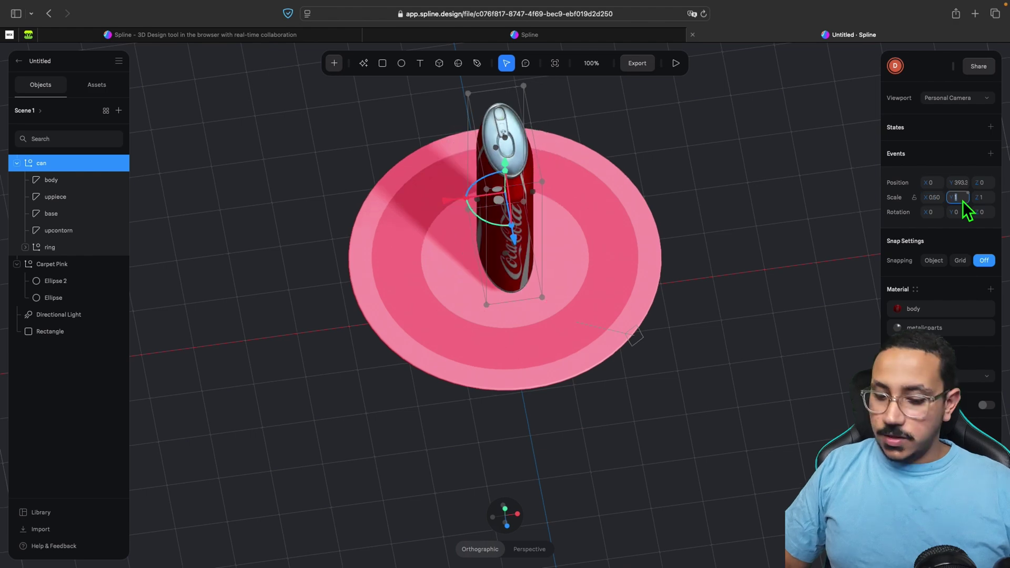
type("0.5")
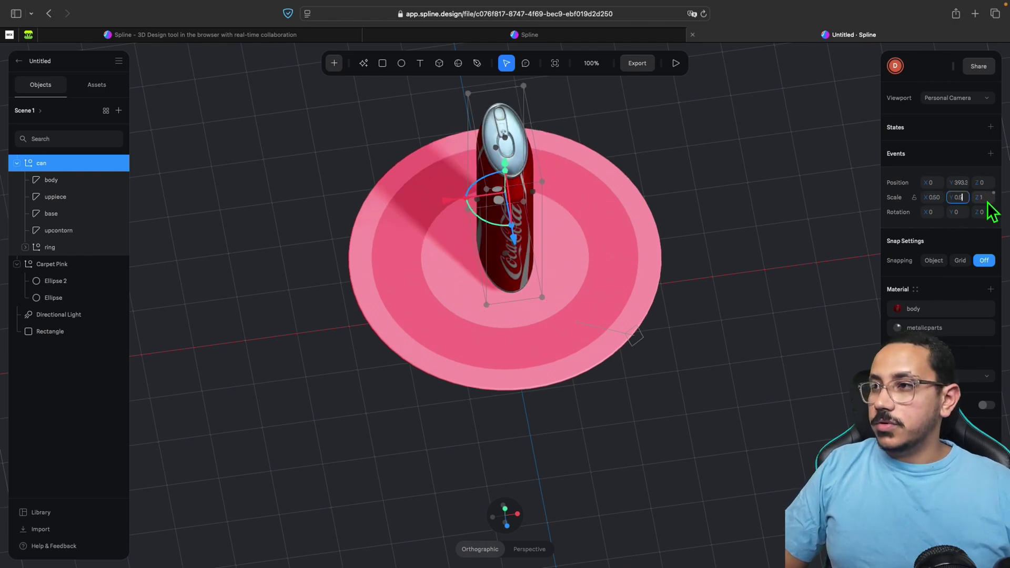
key("Tab")
type("0.5")
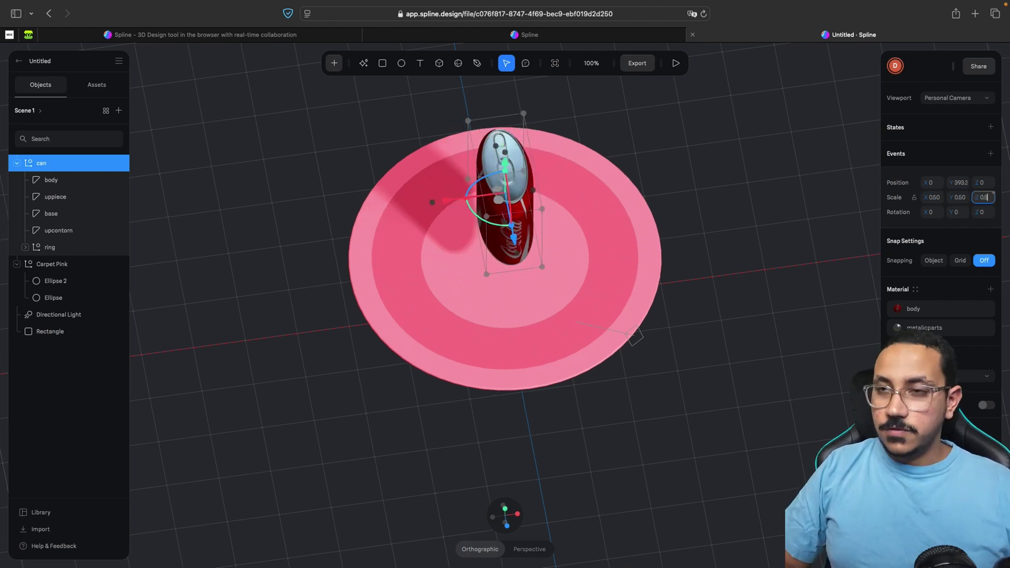
key("Return")
left_click_drag(512, 181, 508, 158)
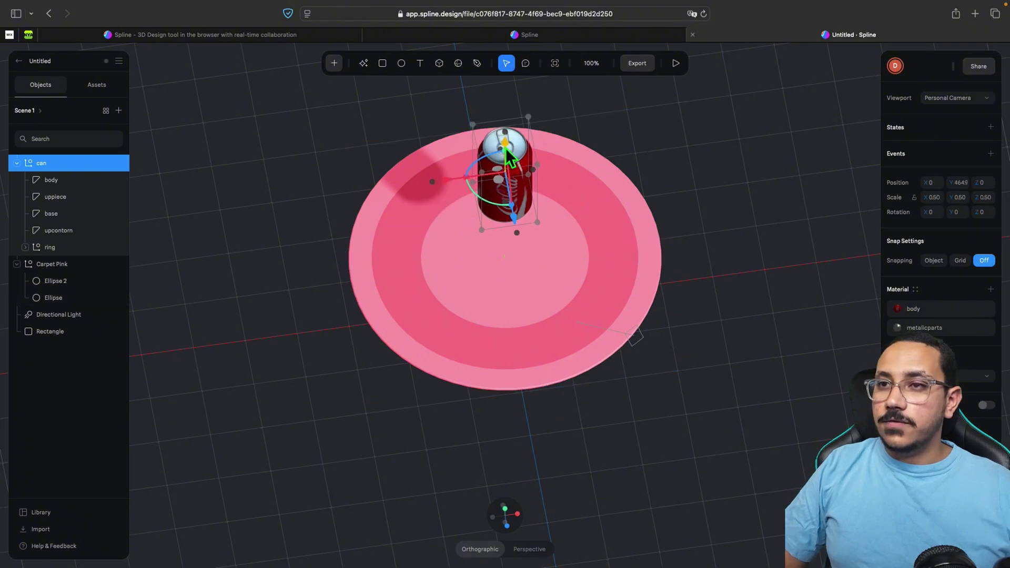
Preview the scene in play mode, orbiting, panning and zooming to examine the soda can and carpet from several angles.
left_click(675, 63)
left_click_drag(561, 206, 443, 162)
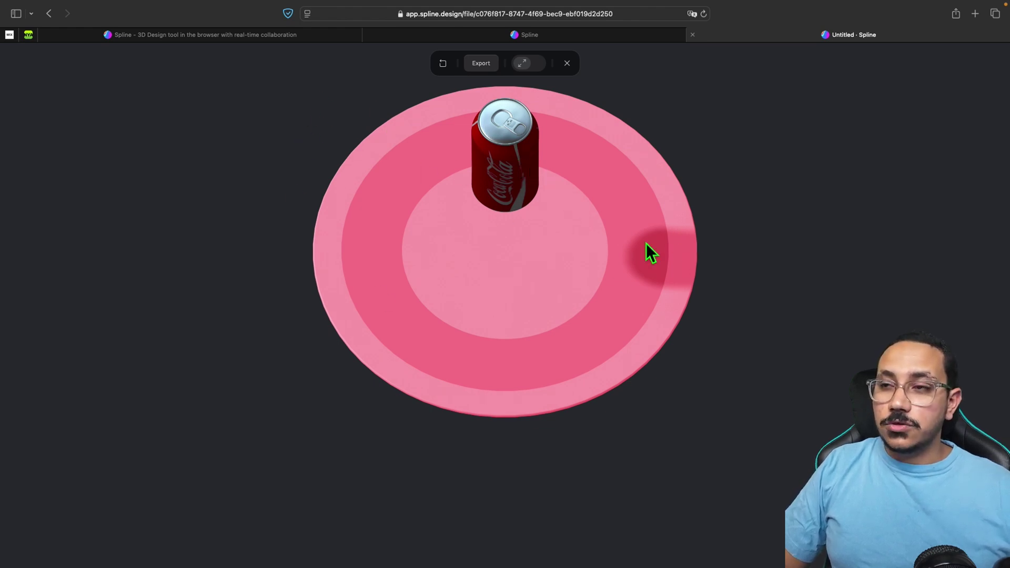
left_click(528, 145)
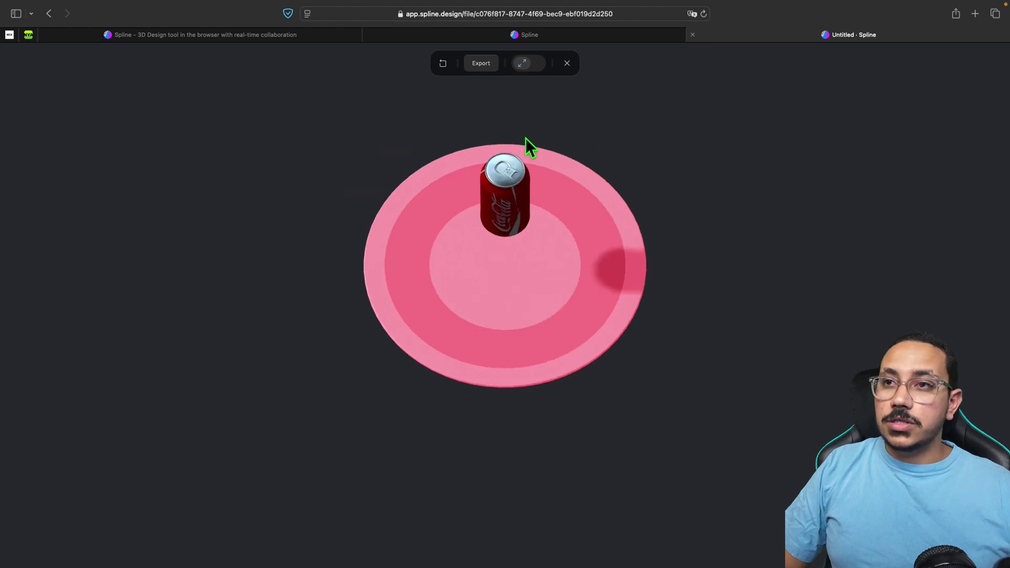
scroll(526, 138, "up", 3)
right_click_drag(526, 138, 520, 283)
scroll(523, 285, "up", 5)
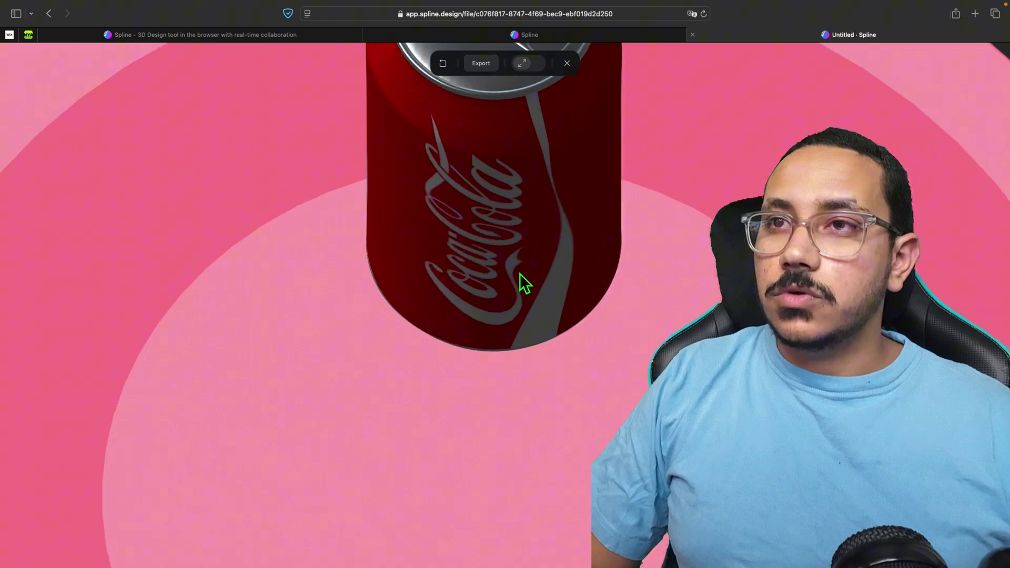
scroll(523, 284, "down", 3)
left_click_drag(519, 244, 519, 379)
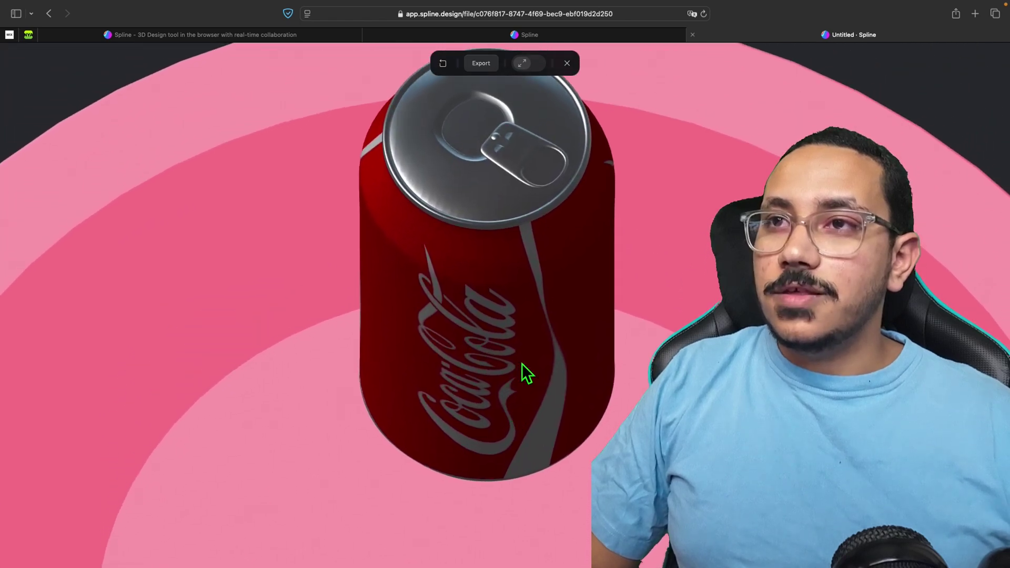
left_click_drag(414, 223, 447, 420)
right_click_drag(447, 419, 520, 412)
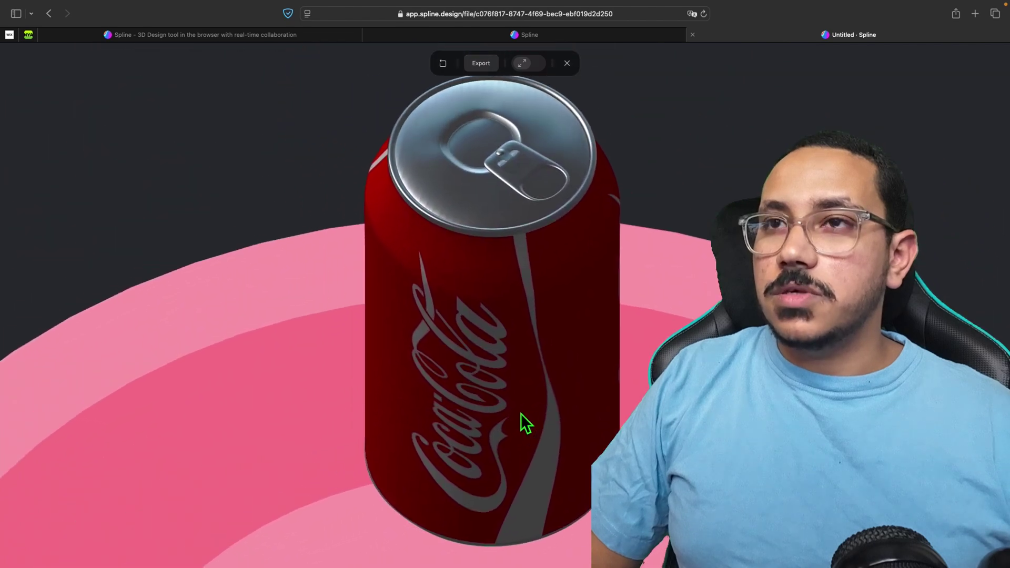
scroll(518, 392, "up", 5)
scroll(518, 392, "down", 10)
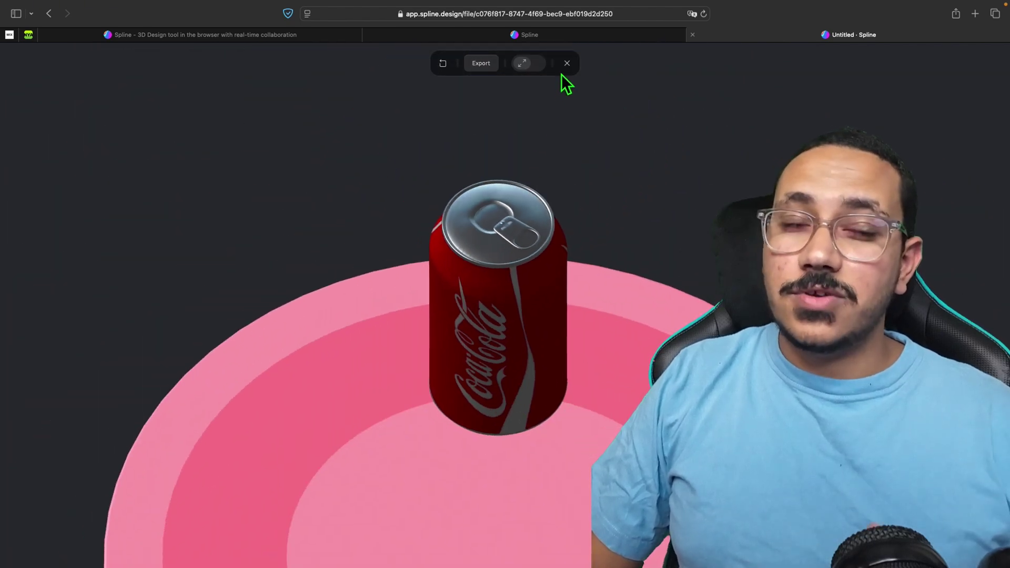
Review the scene's export options with Public URL selected, and exit the play preview.
left_click(489, 67)
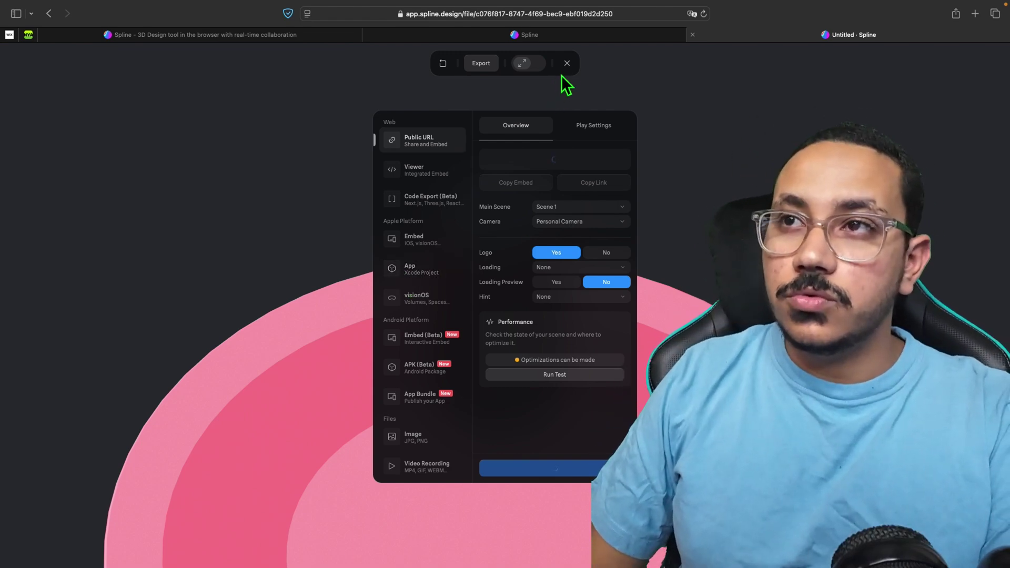
left_click(567, 63)
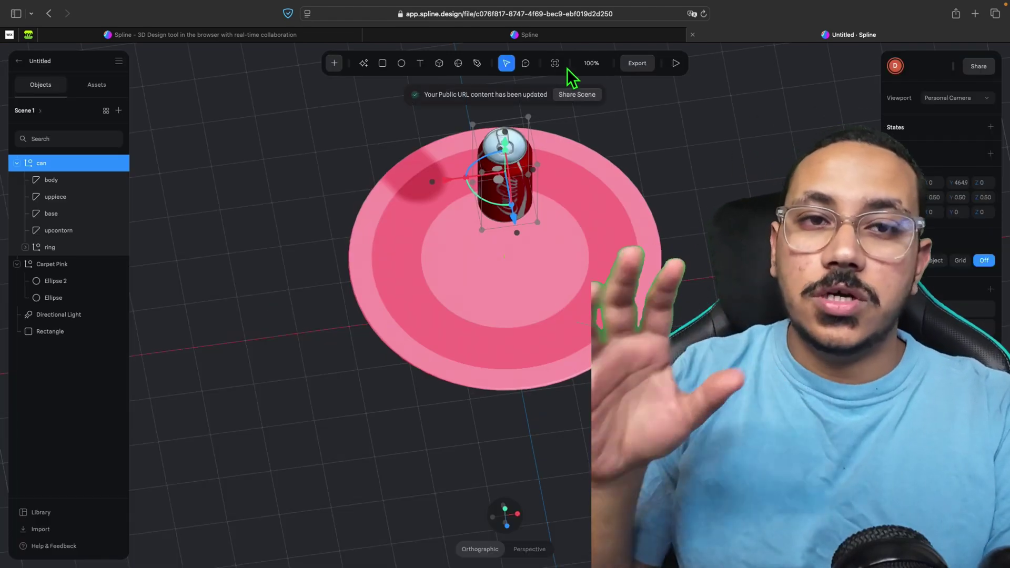